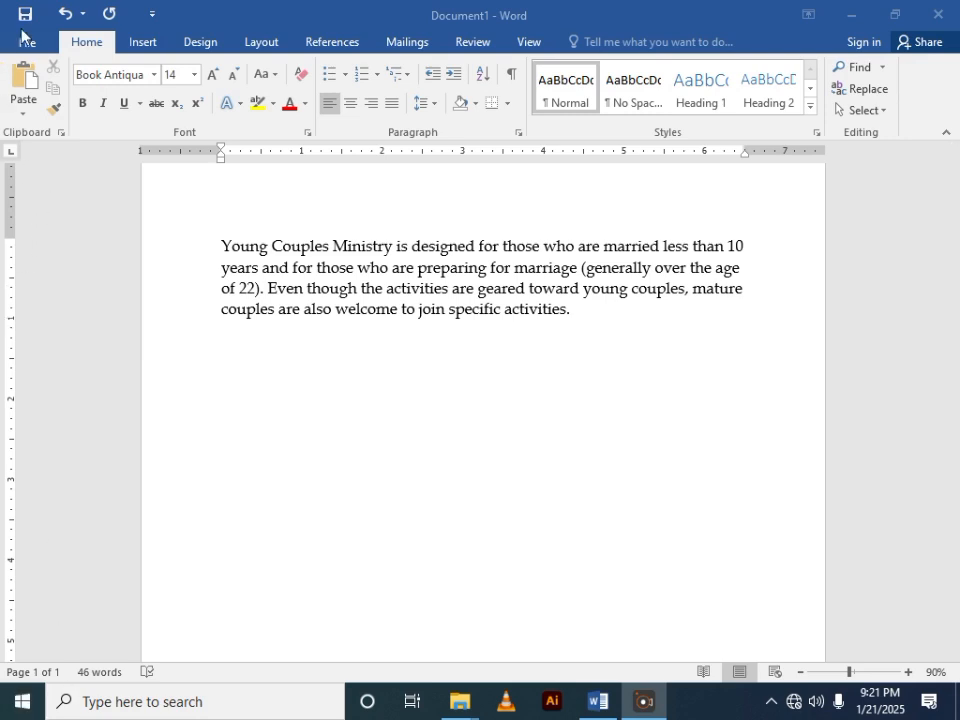
- Insert the picture DSC_0254 from the Downloads folder into the paragraph, just after "years and"
left_click(148, 47)
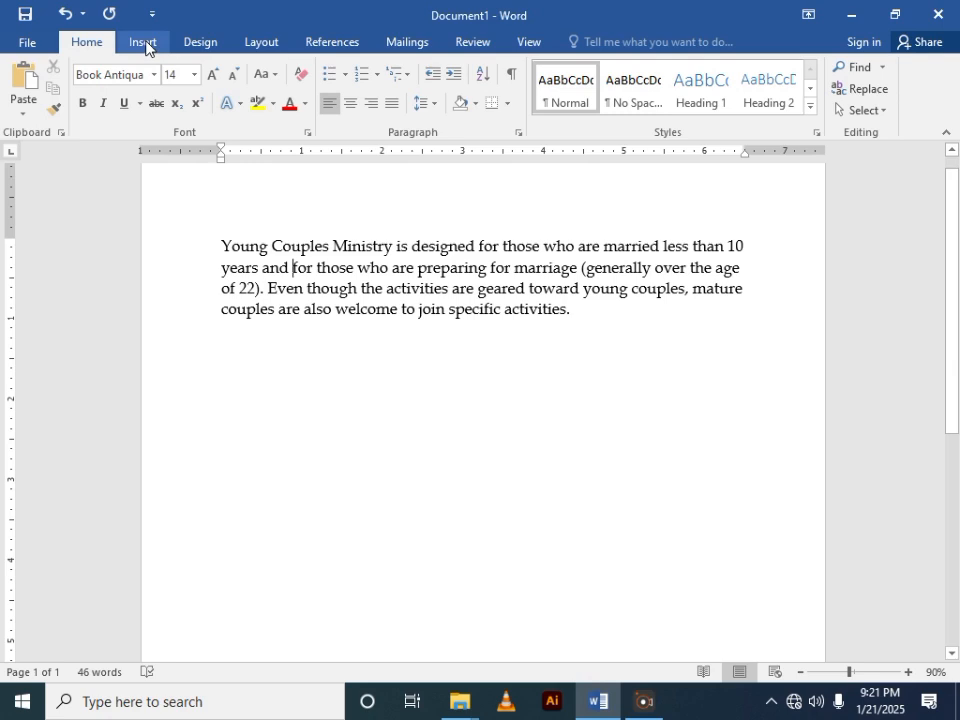
left_click(145, 45)
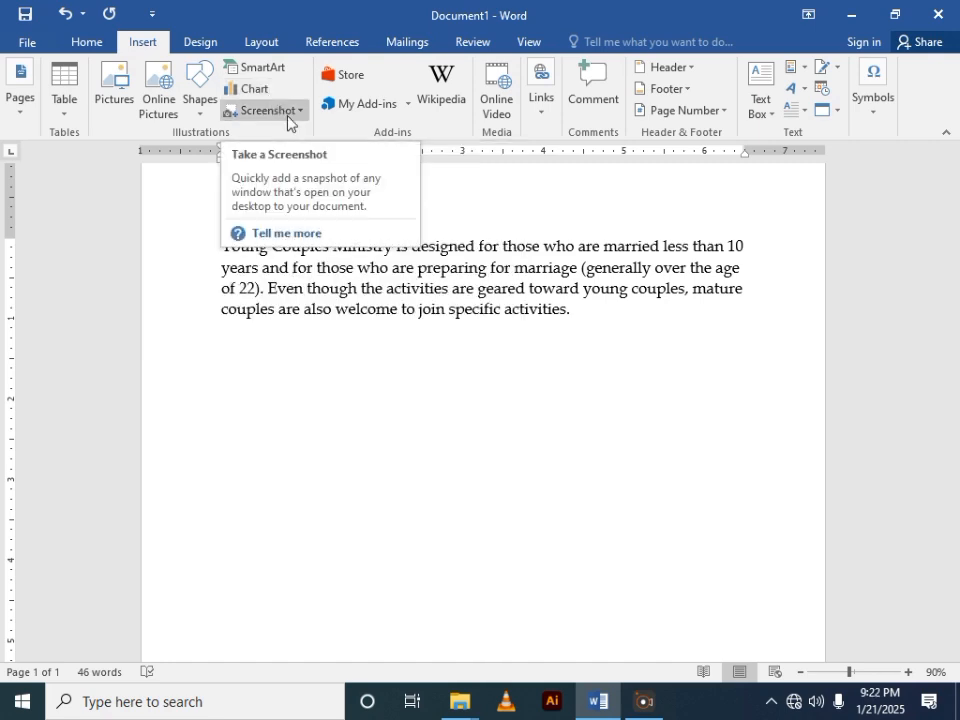
left_click(117, 100)
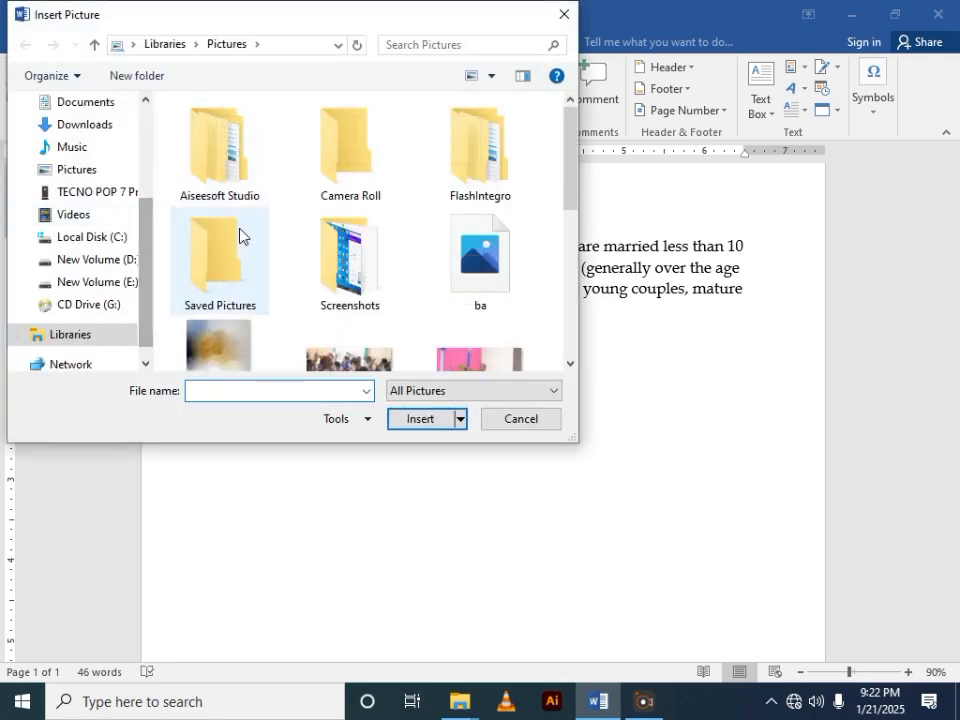
scroll(292, 233, "down", 2)
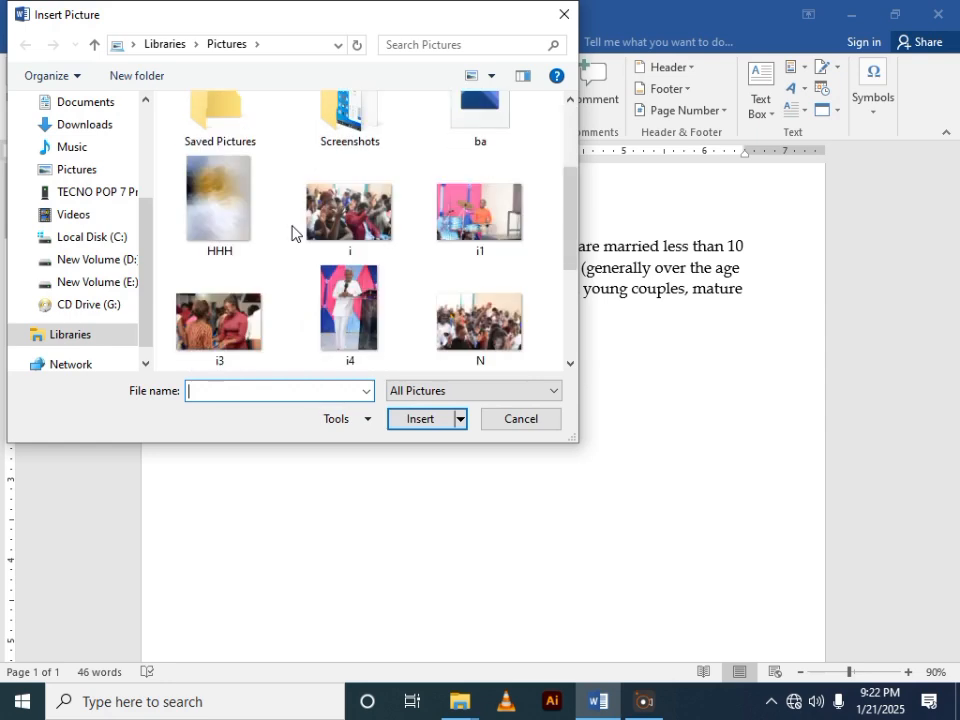
scroll(306, 229, "down", 3)
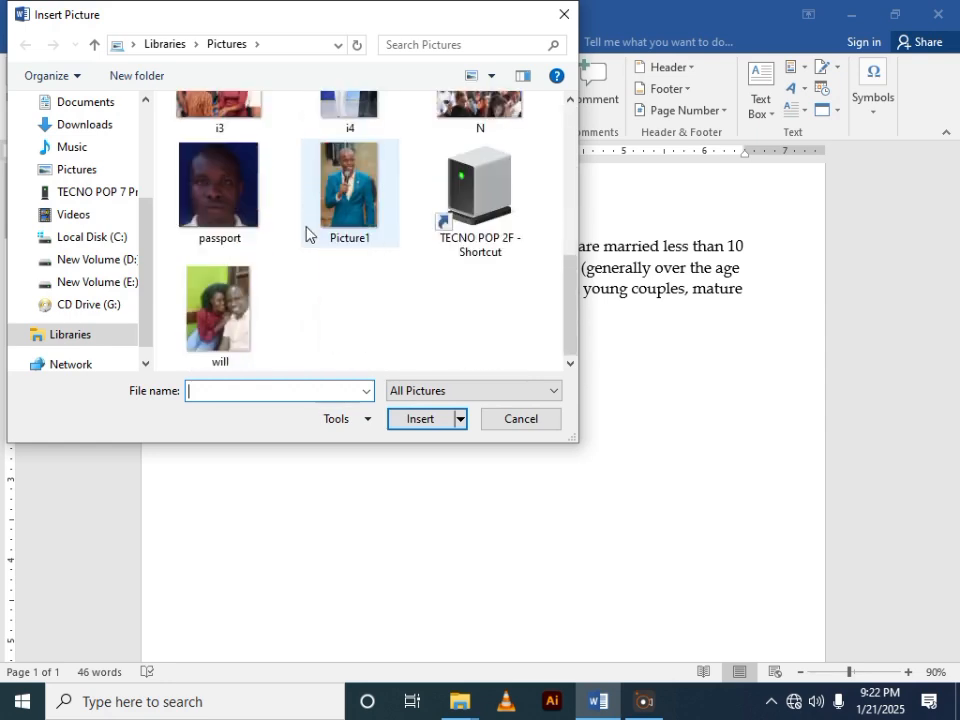
scroll(176, 190, "up", 4)
scroll(141, 159, "up", 1)
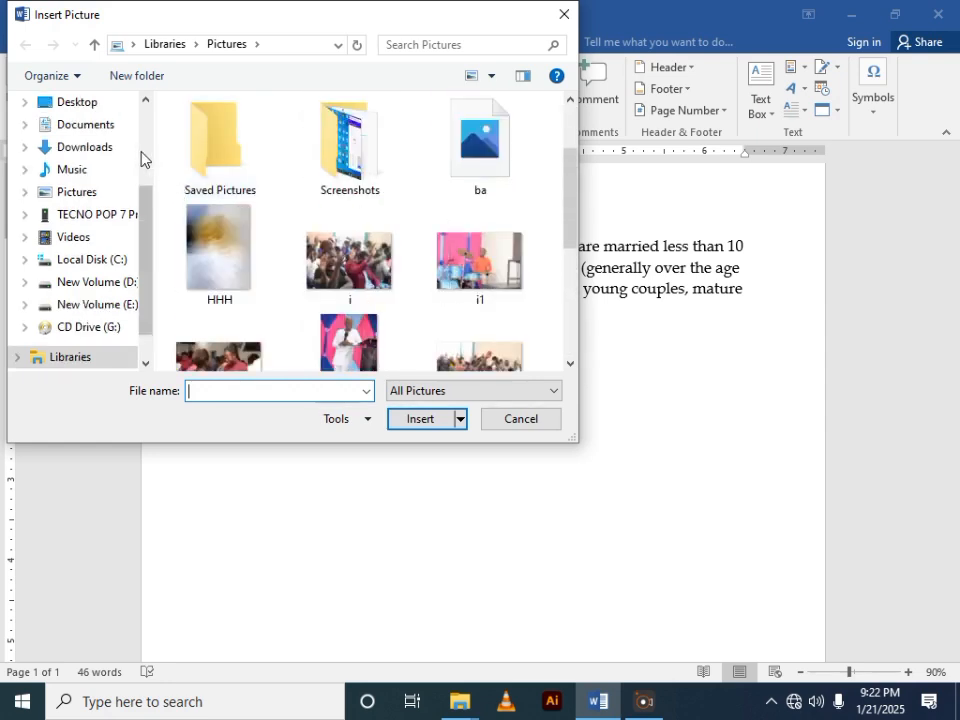
left_click(83, 153)
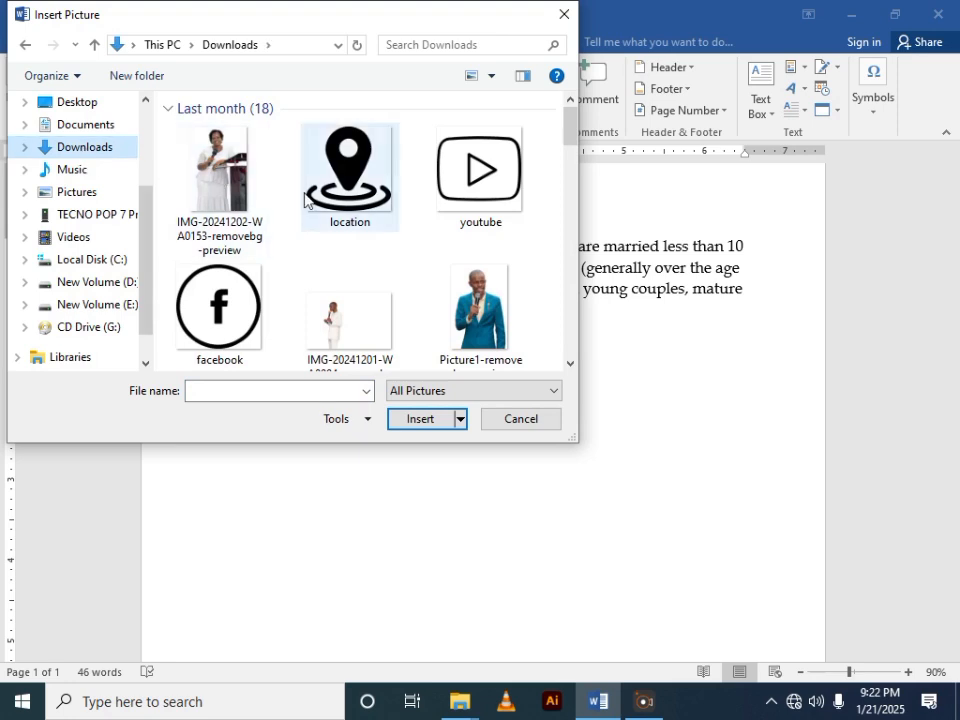
scroll(360, 214, "down", 5)
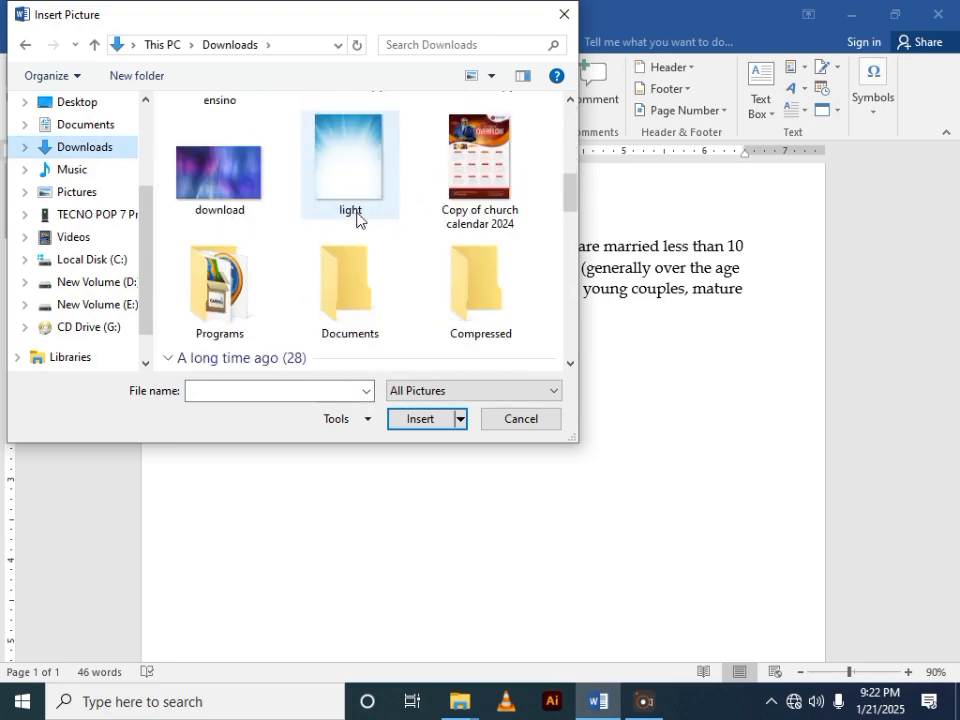
scroll(435, 238, "down", 8)
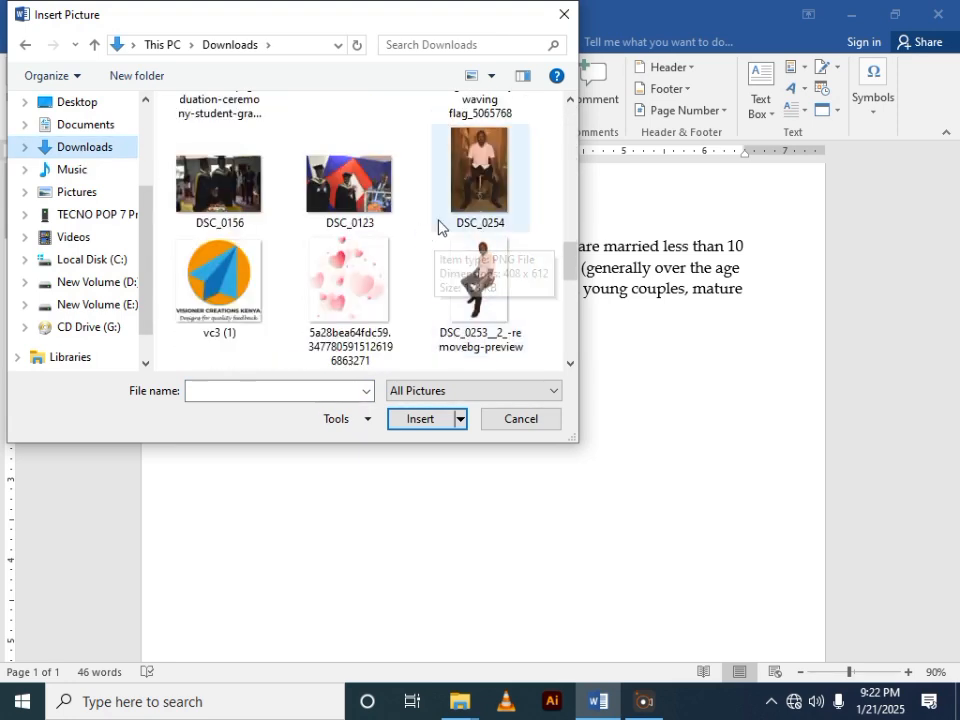
left_click(483, 178)
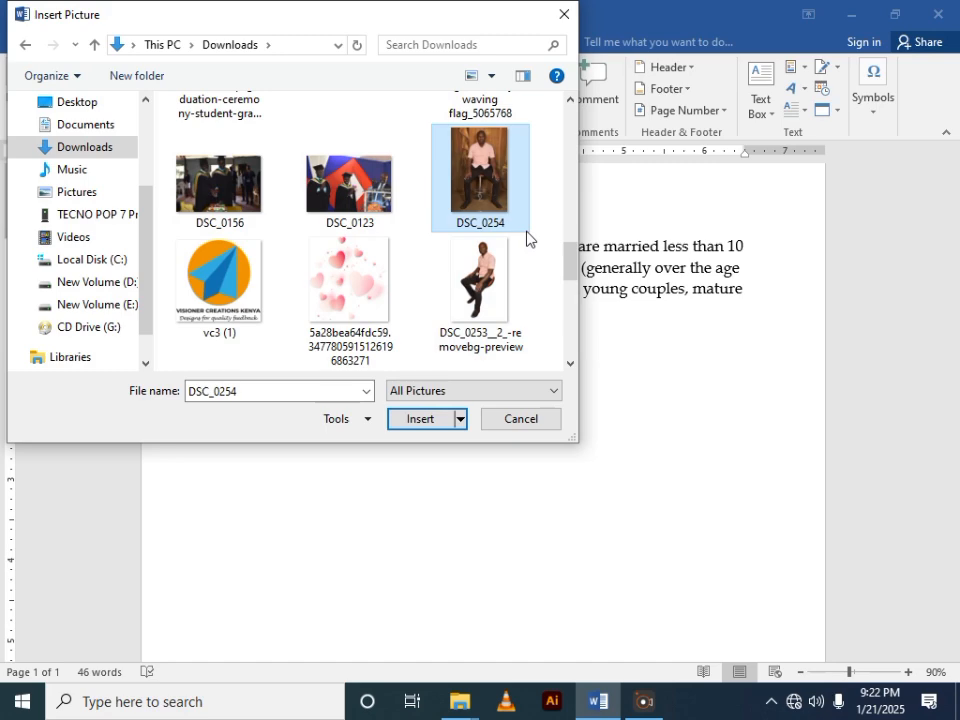
left_click(414, 421)
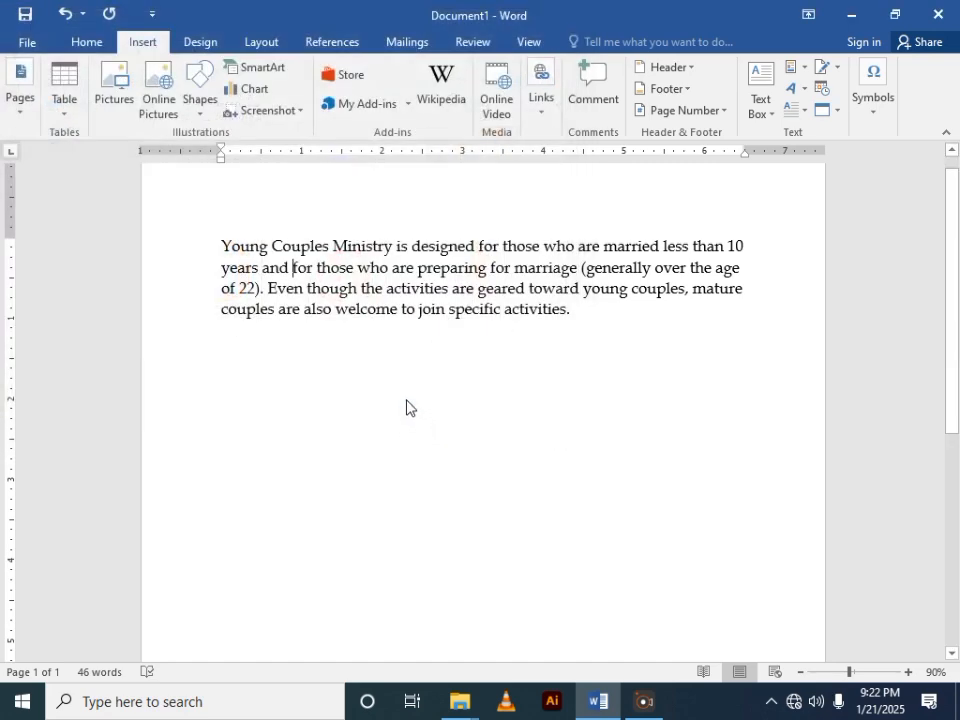
- Examine where the inserted picture sits in the document and how it affects the surrounding paragraph text
scroll(435, 294, "down", 6)
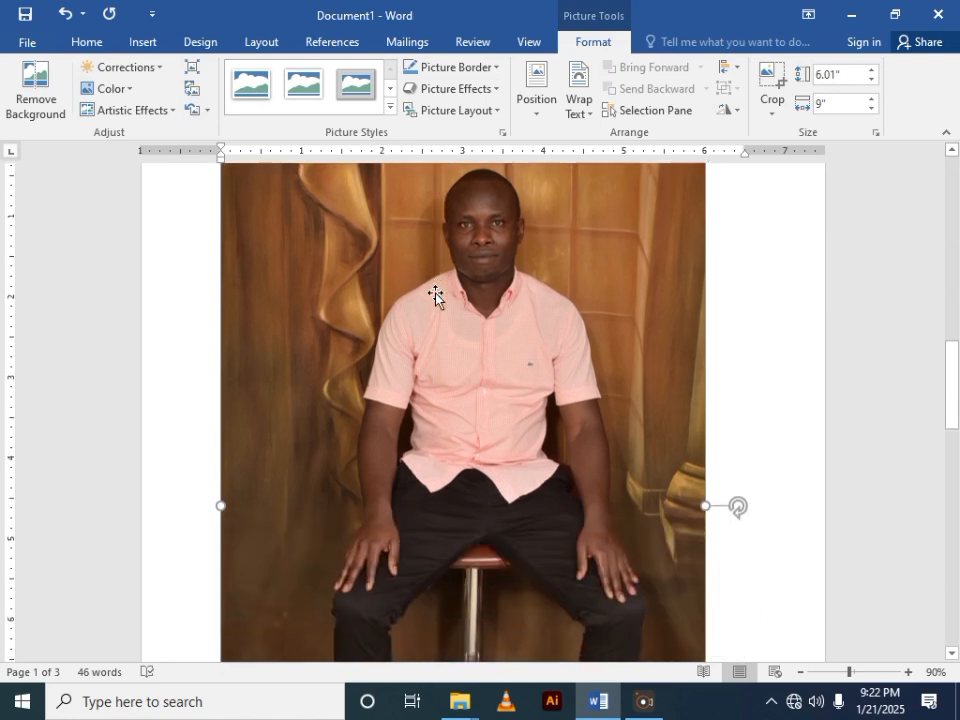
scroll(375, 204, "up", 2)
scroll(367, 204, "up", 7)
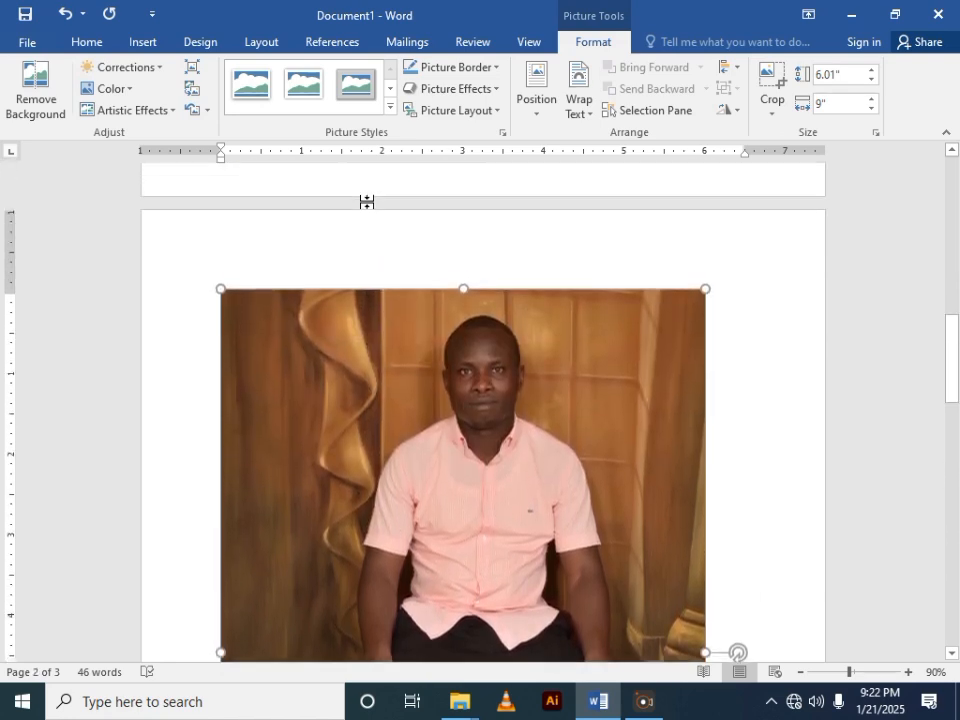
scroll(366, 202, "up", 3)
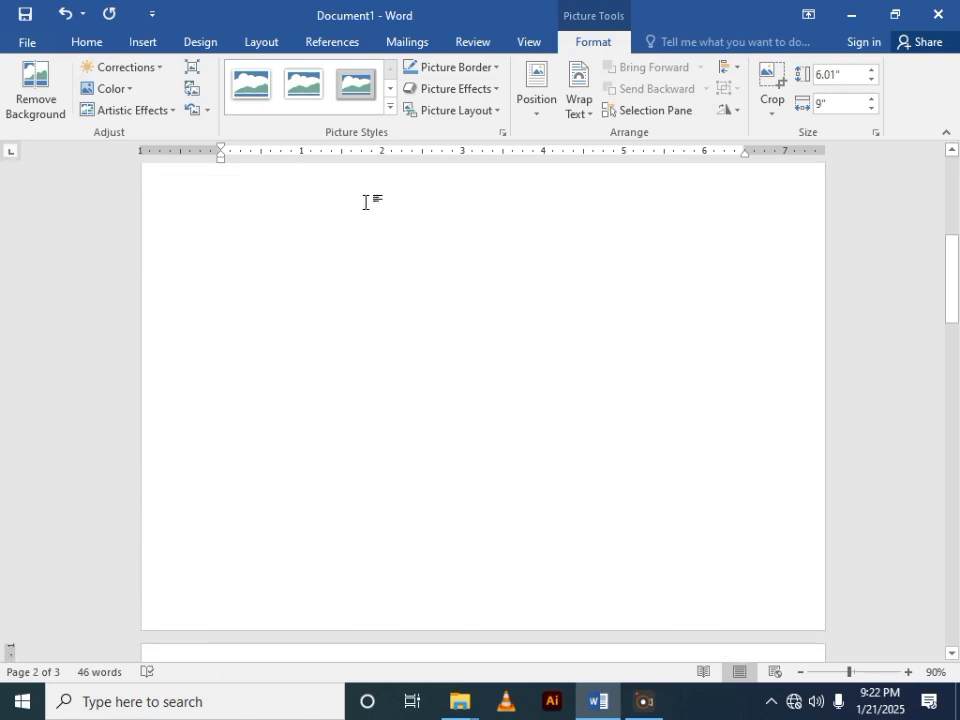
scroll(365, 202, "up", 3)
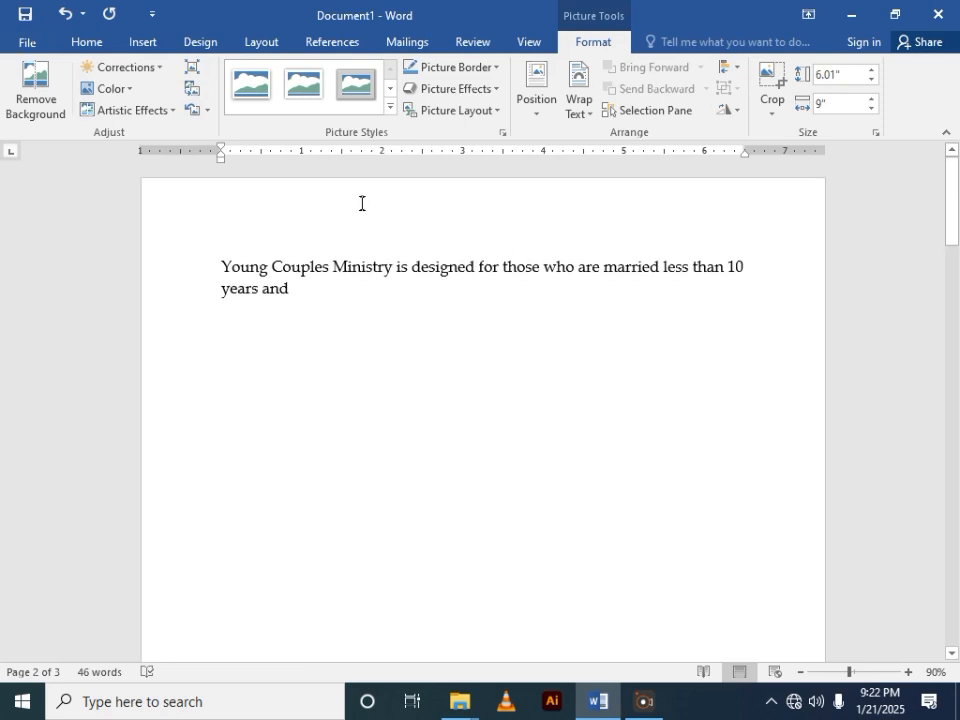
scroll(314, 225, "down", 12)
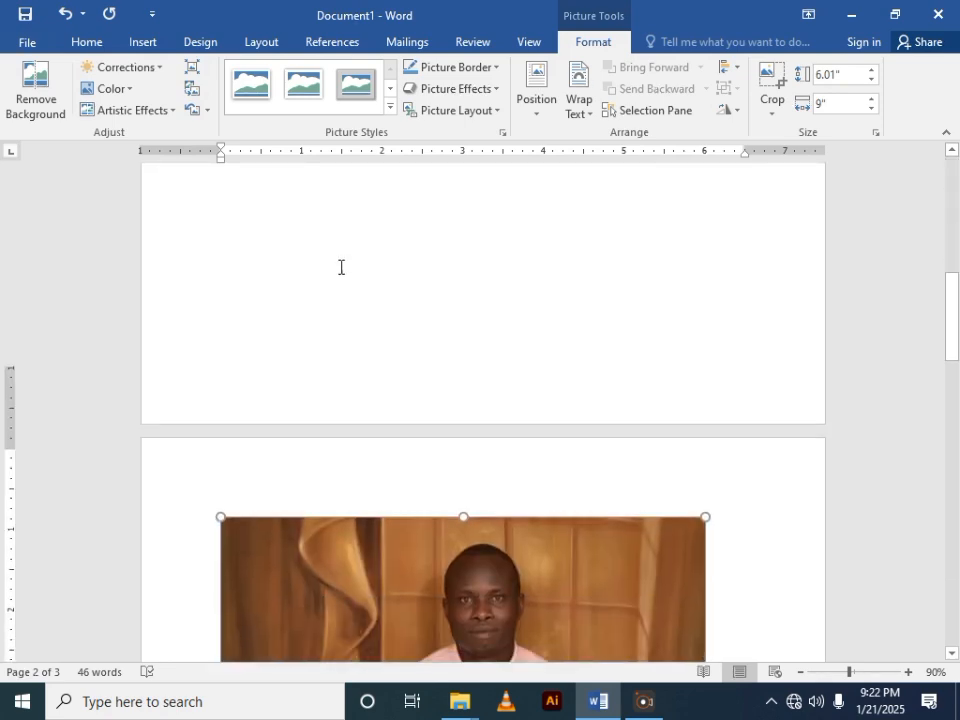
scroll(346, 275, "down", 5)
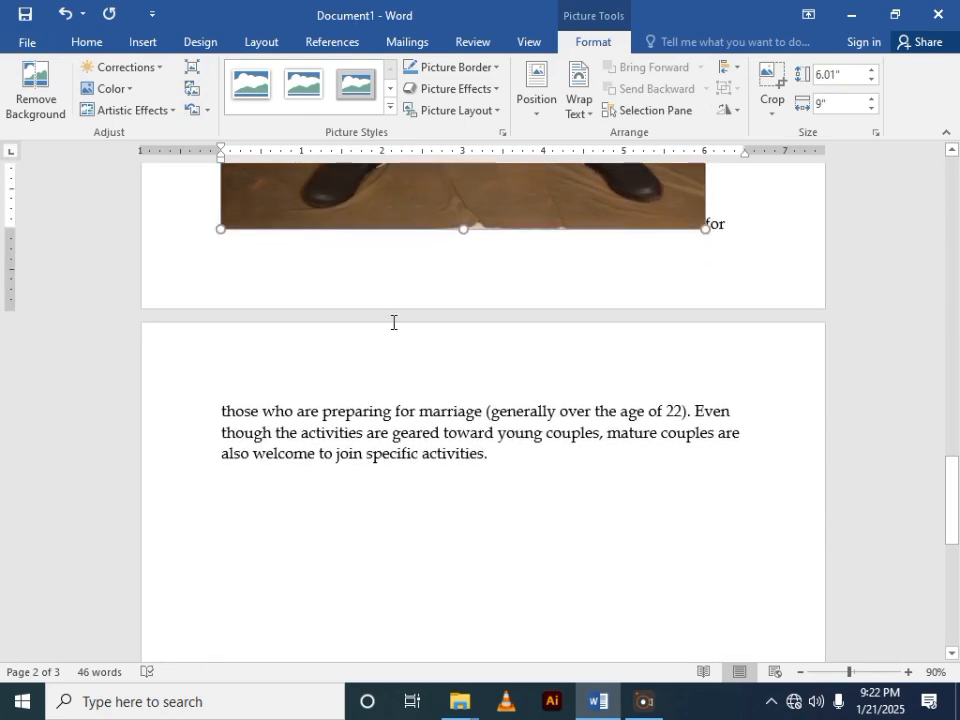
scroll(388, 314, "up", 5)
scroll(388, 314, "up", 1)
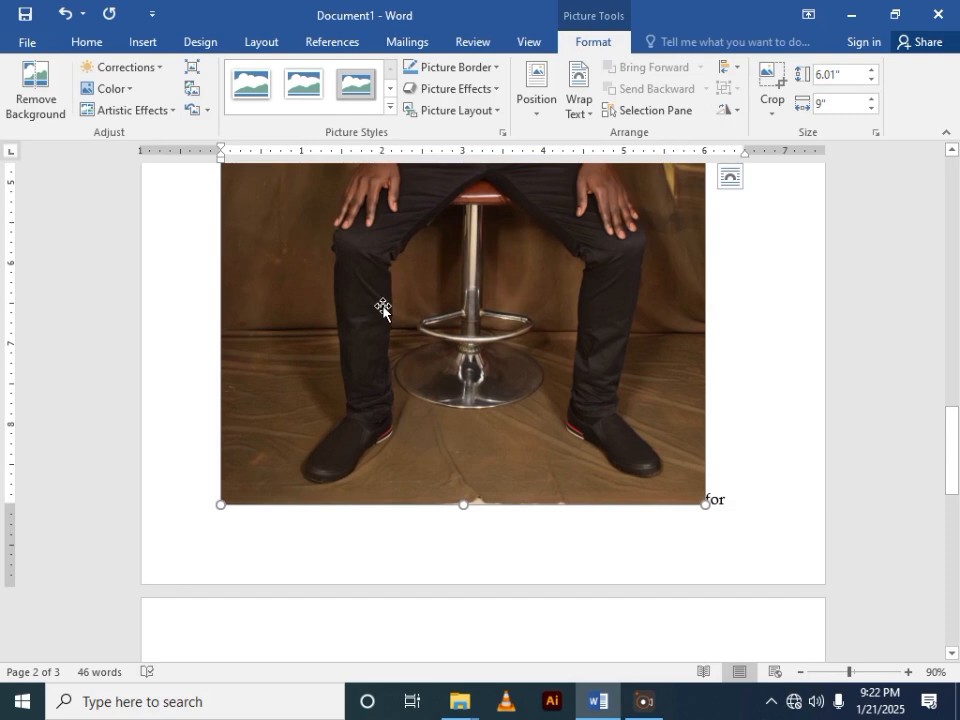
- Remove the picture that was inserted in the middle of the paragraph
left_click_drag(357, 301, 358, 302)
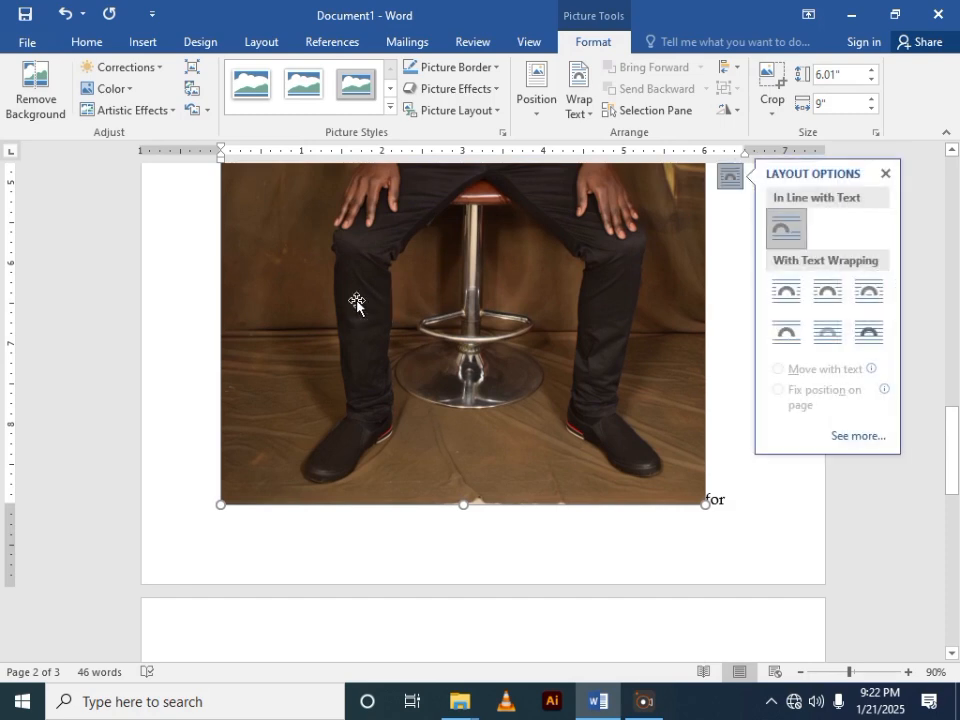
scroll(387, 318, "up", 8)
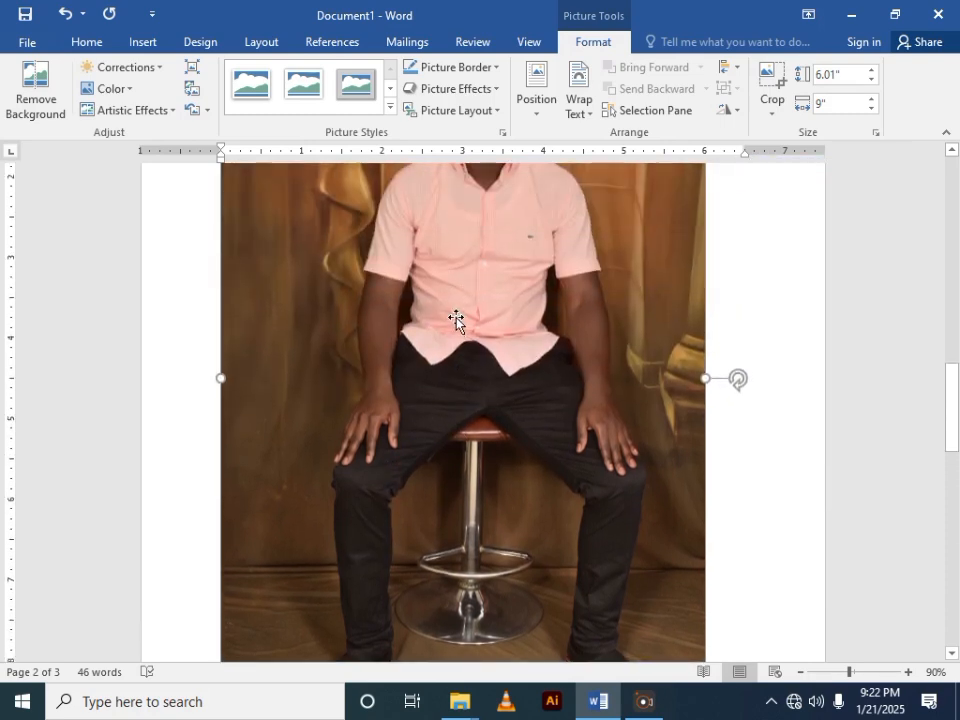
left_click(456, 318)
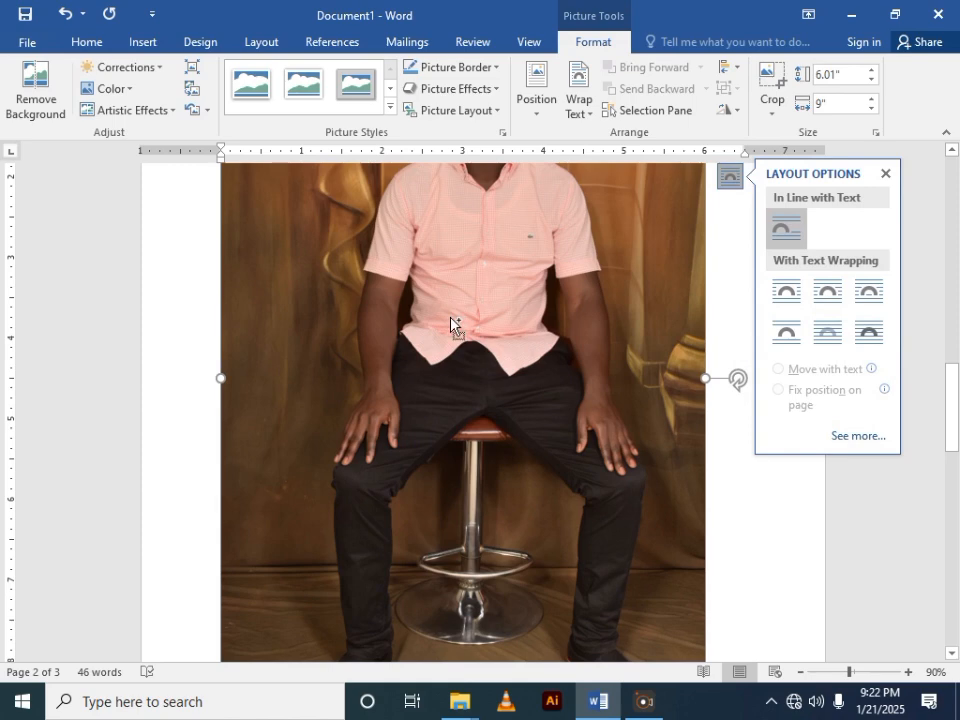
key("Delete")
scroll(437, 313, "up", 3)
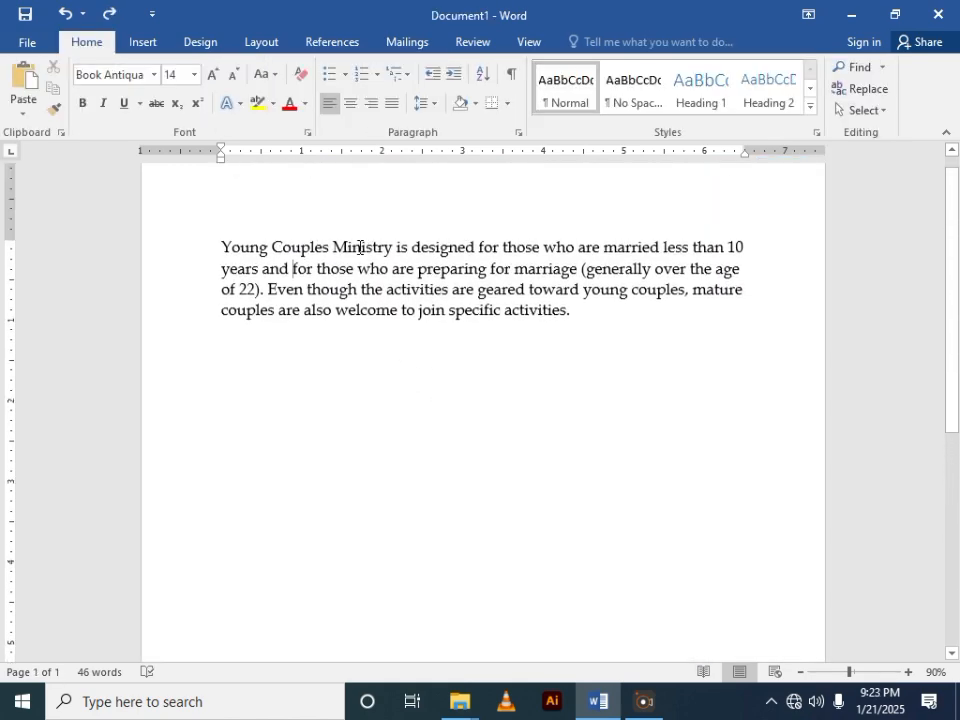
- Start a new line below the paragraph and insert the picture DSC_0254 from the Downloads folder there
double_click(238, 343)
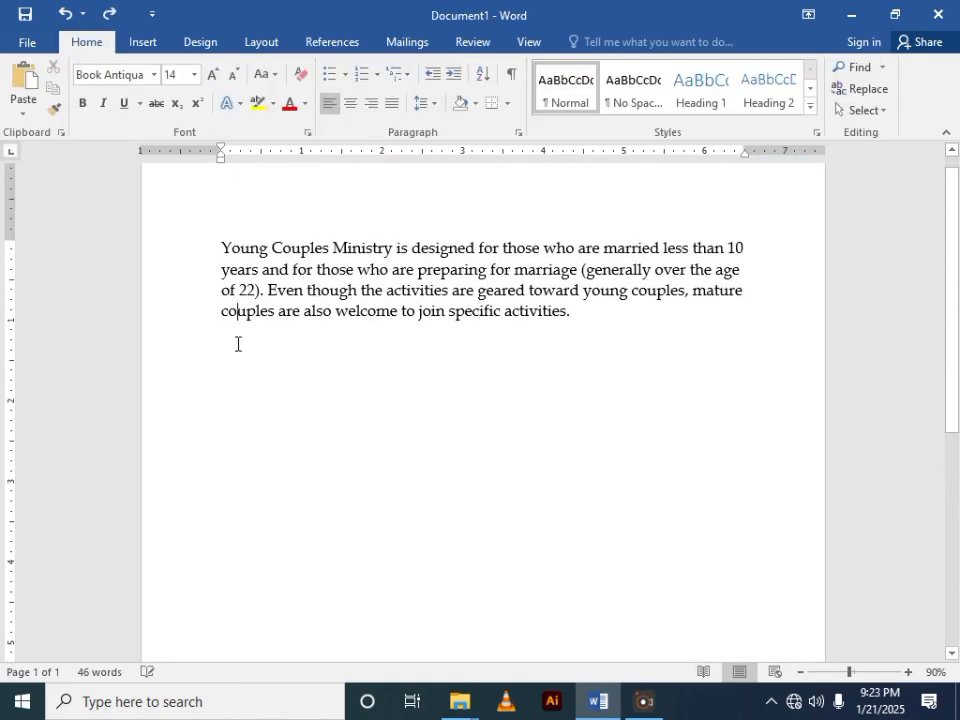
left_click(146, 46)
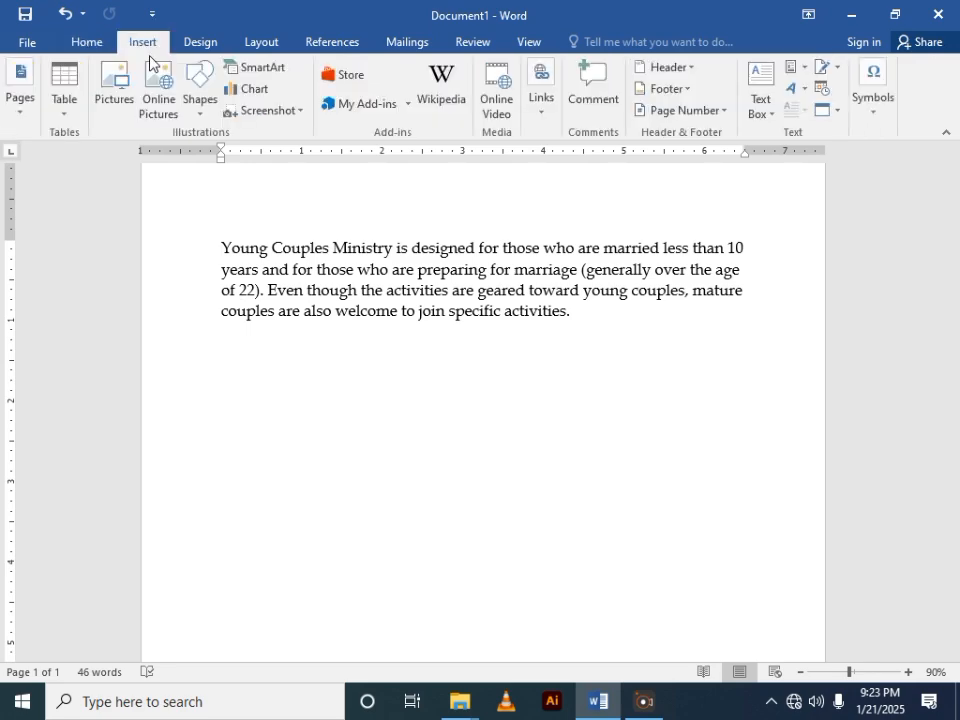
left_click(110, 93)
scroll(289, 225, "down", 5)
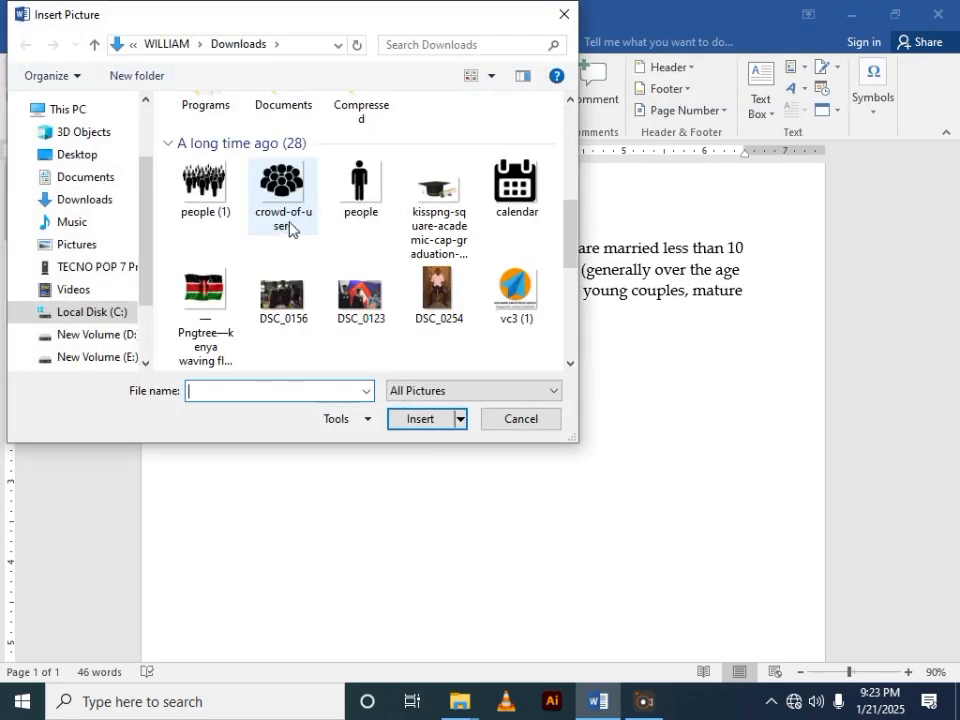
left_click(424, 205)
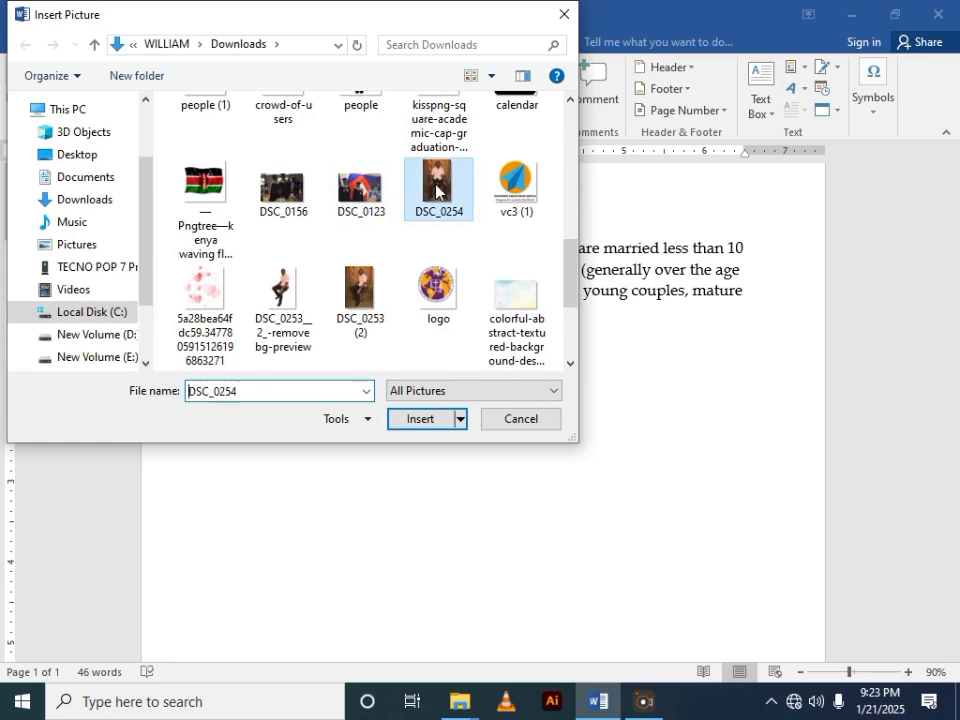
left_click(420, 421)
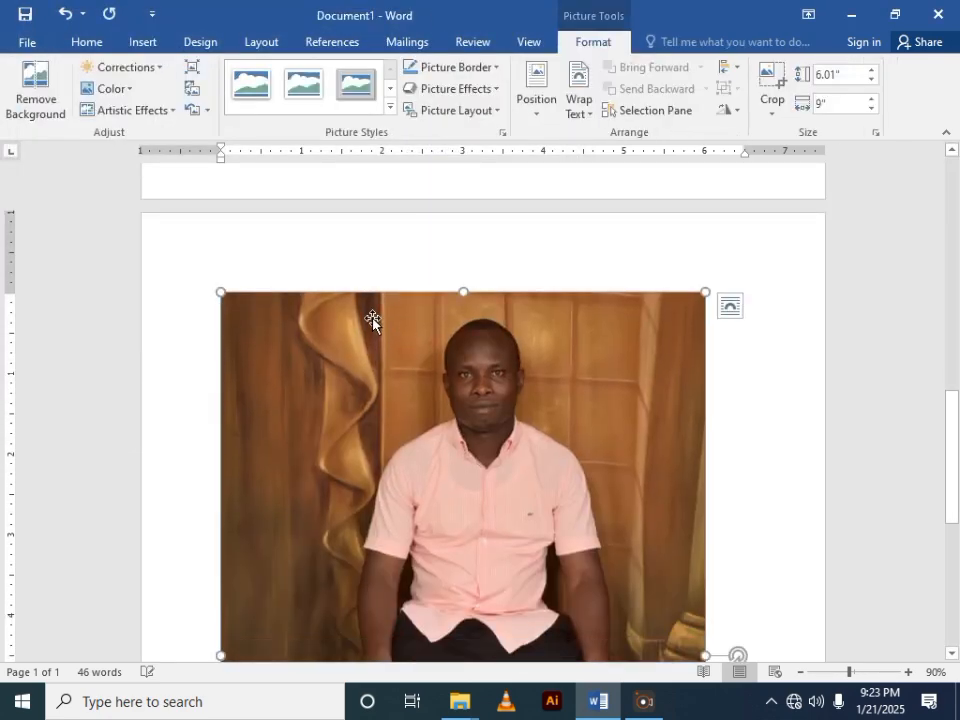
- Examine where the inserted picture sits relative to the paragraph across the document's pages
scroll(381, 290, "up", 5)
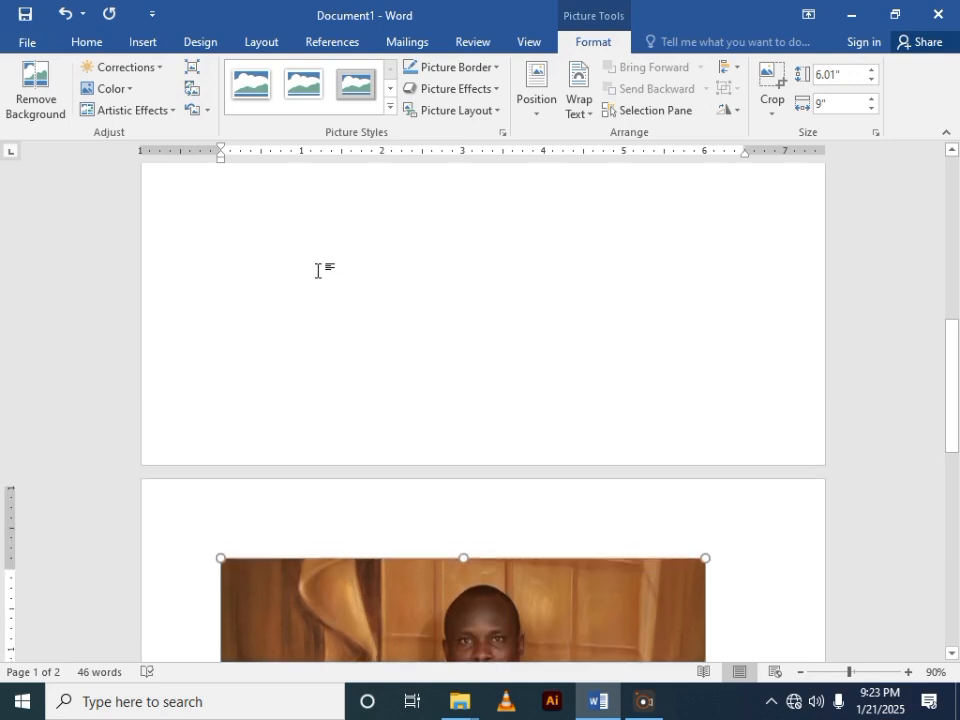
scroll(321, 253, "down", 2)
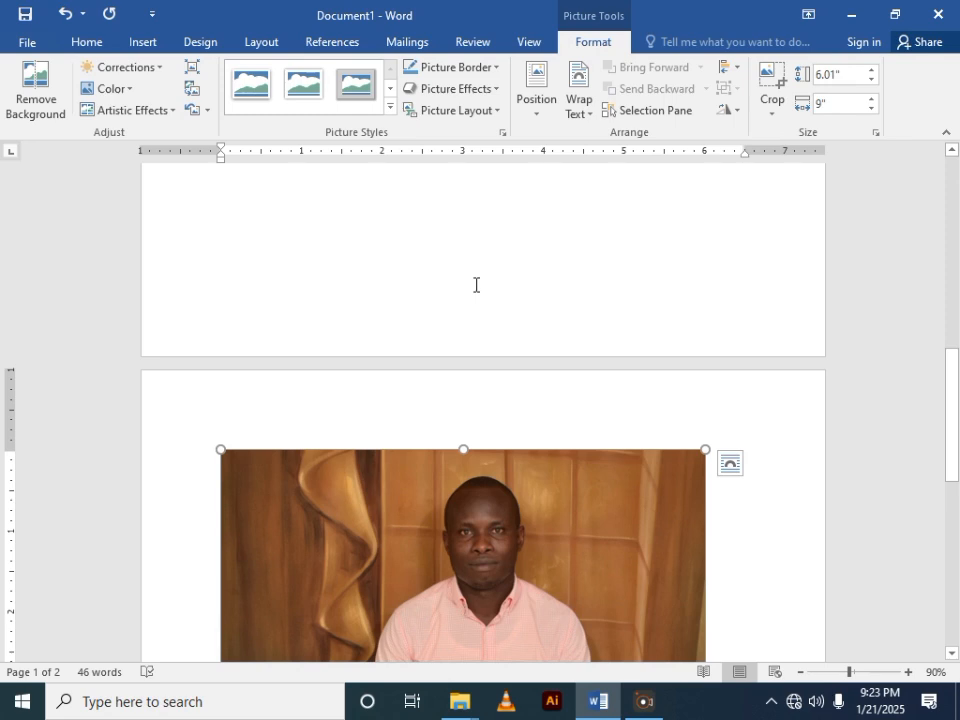
scroll(407, 268, "up", 10)
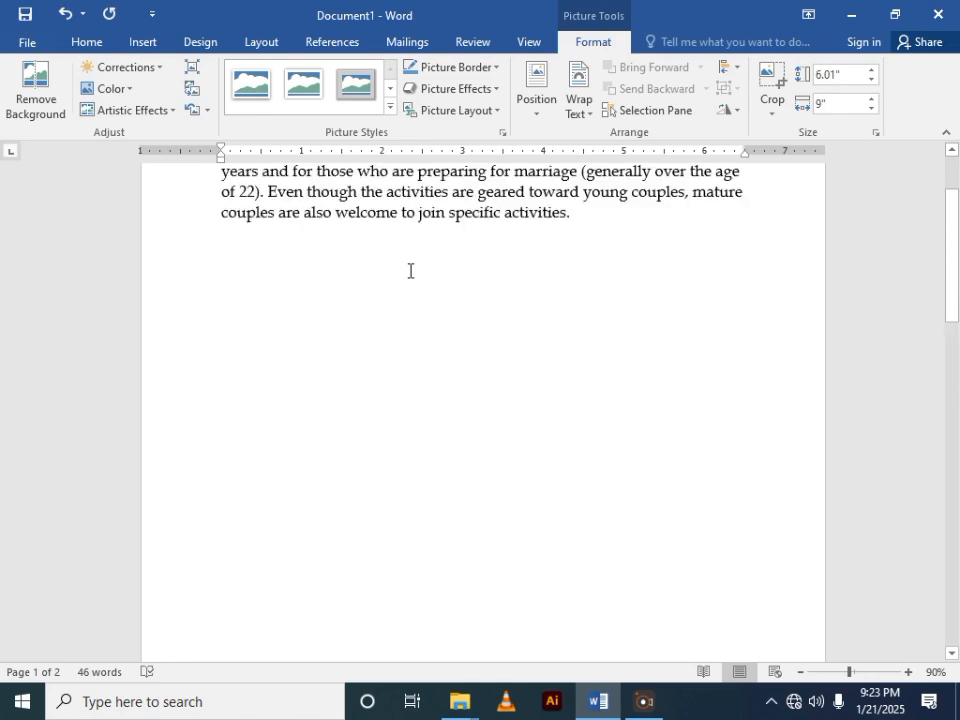
scroll(410, 270, "up", 3)
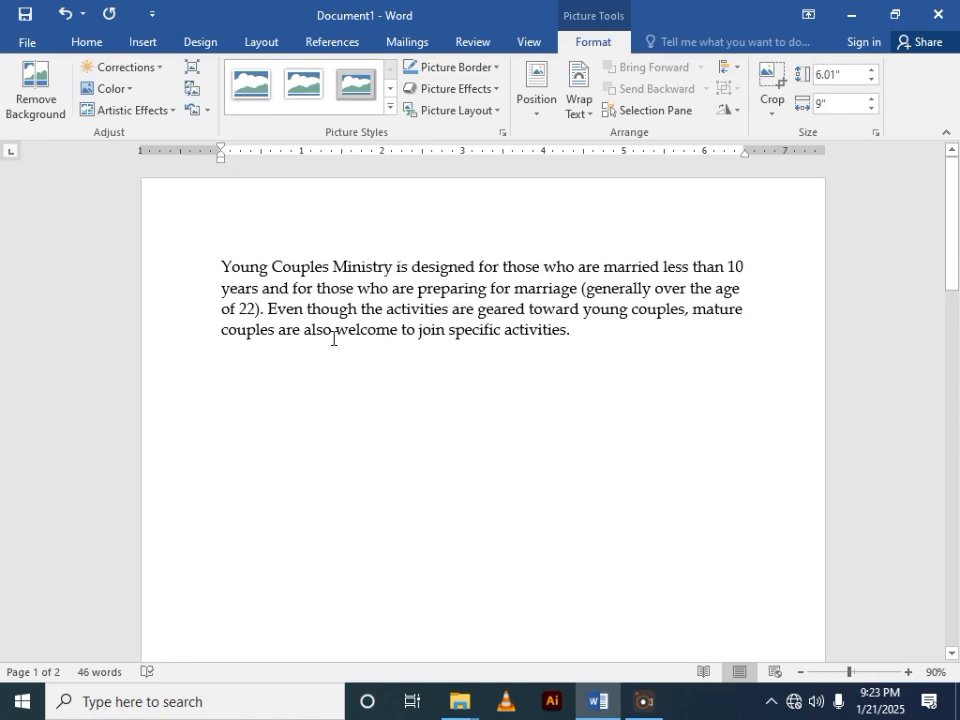
scroll(395, 340, "down", 2)
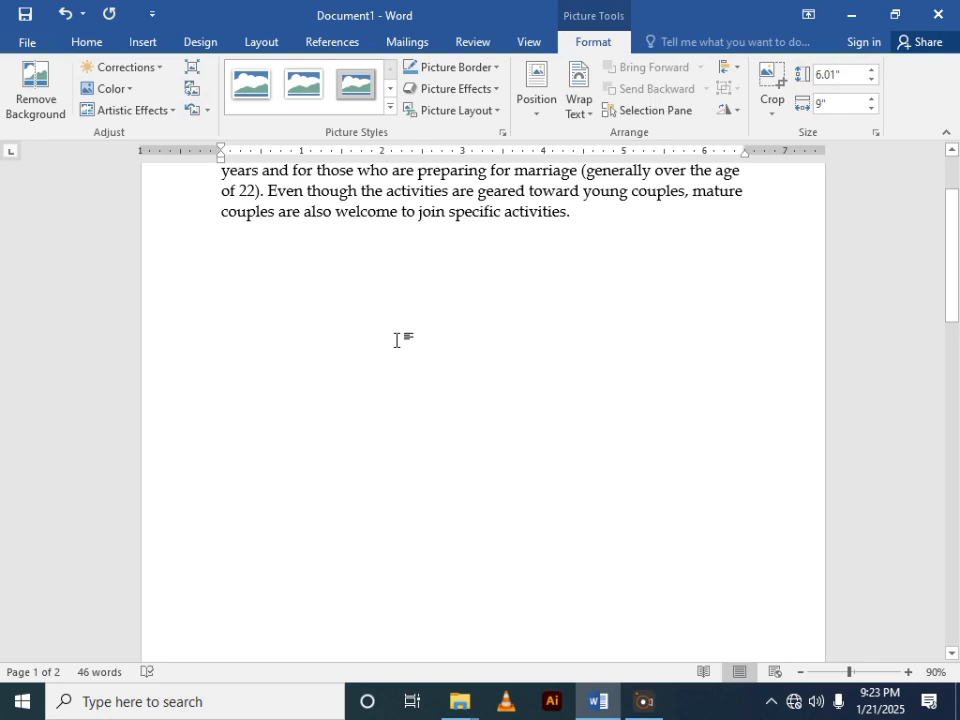
scroll(381, 336, "down", 3)
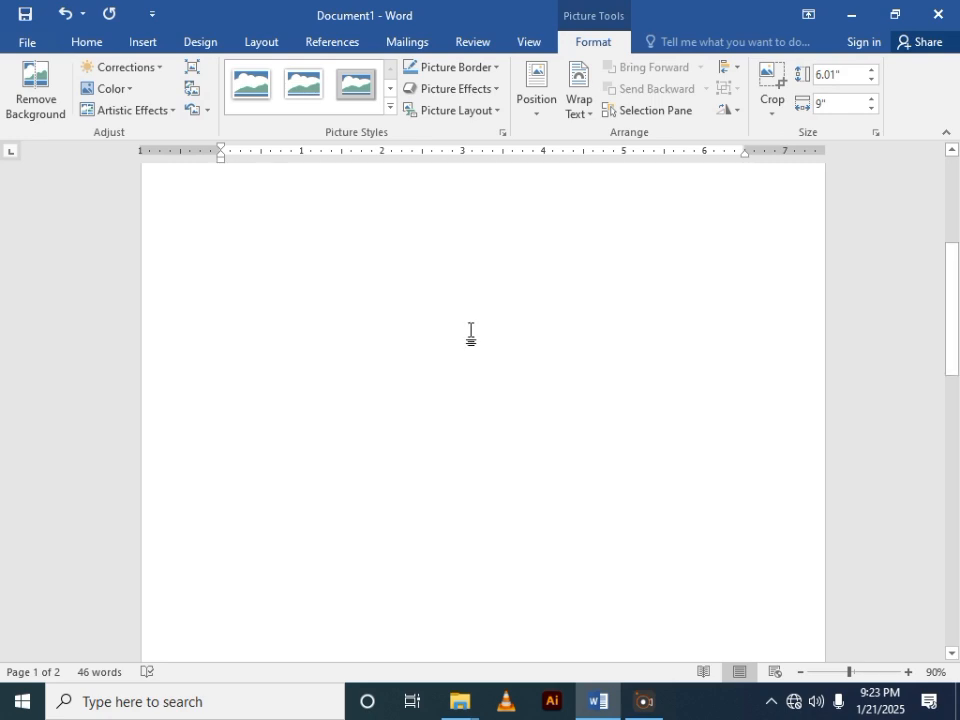
scroll(470, 330, "down", 5)
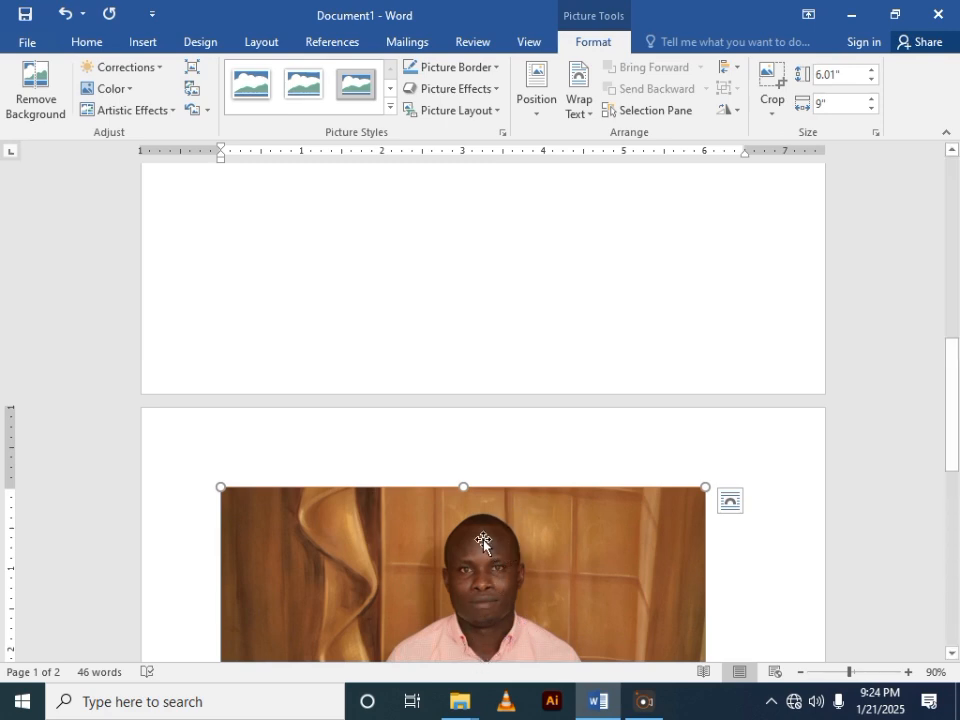
- Set the picture's text wrapping to In Front of Text
left_click(591, 117)
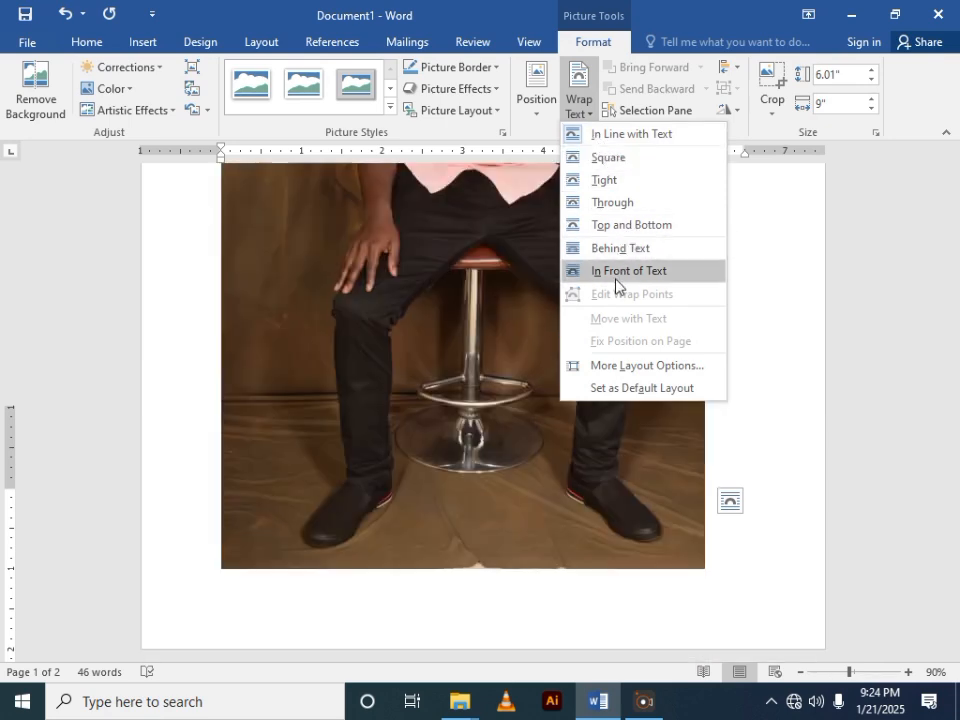
left_click(616, 281)
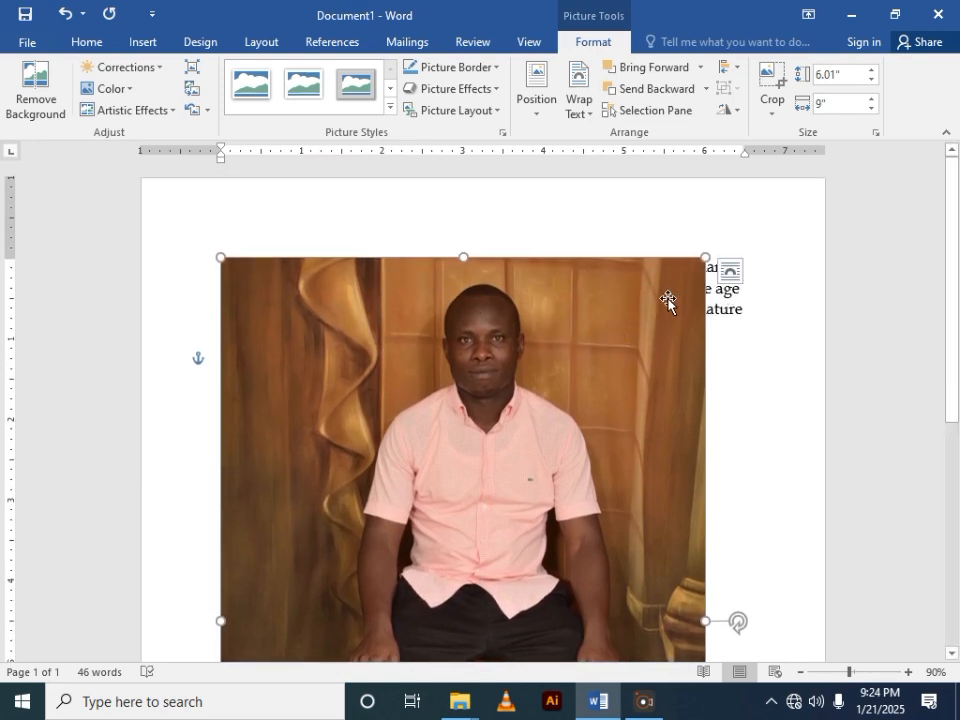
scroll(561, 325, "down", 2)
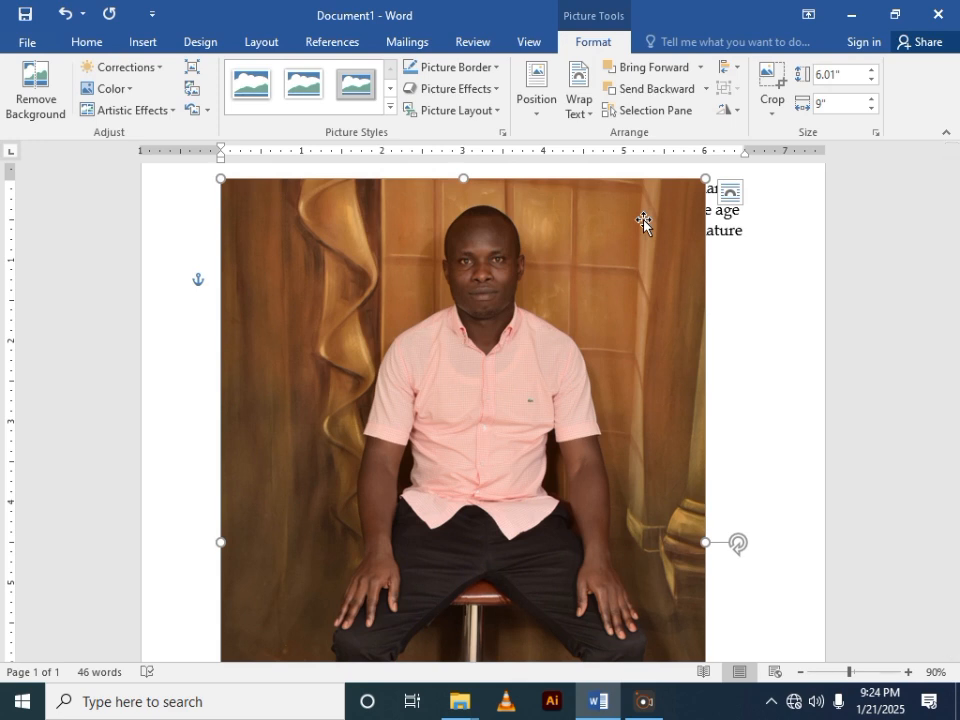
left_click(590, 120)
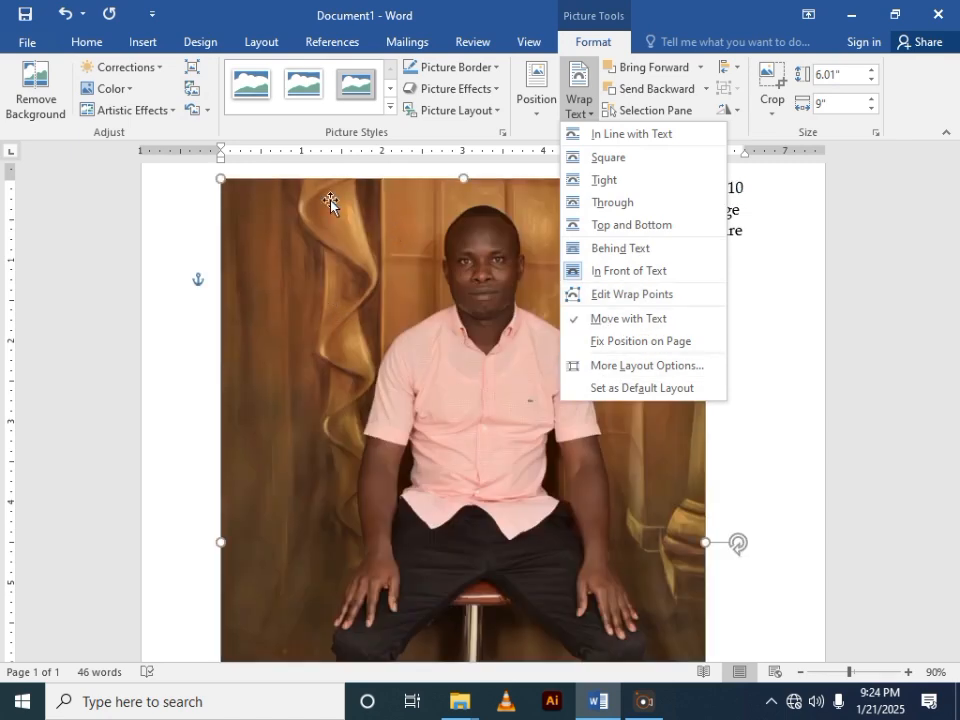
scroll(332, 204, "down", 2)
scroll(476, 300, "up", 2)
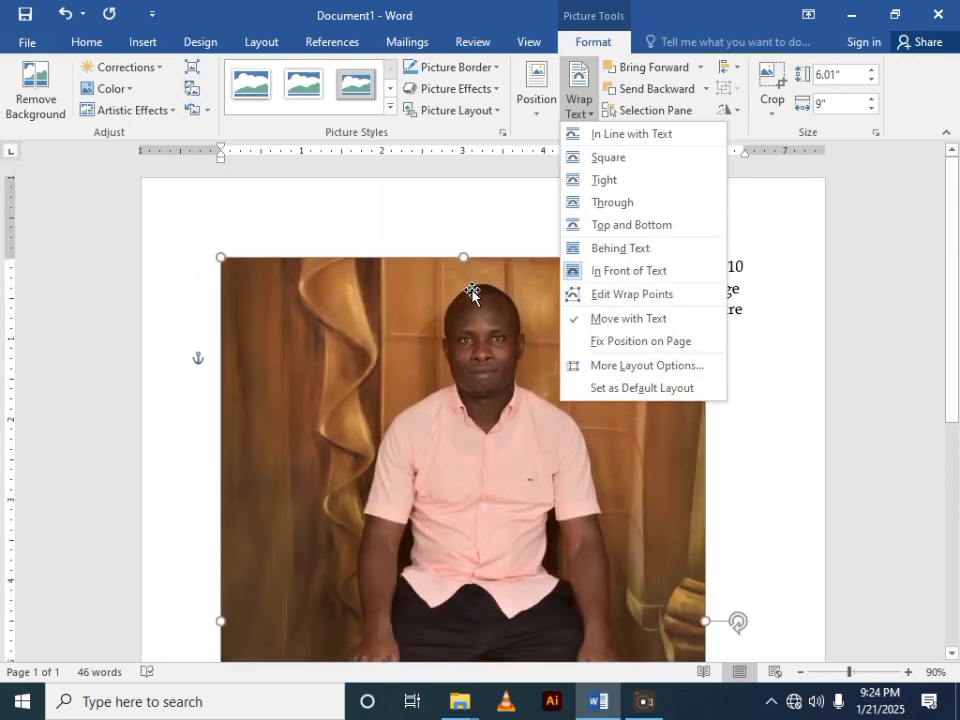
left_click(737, 654)
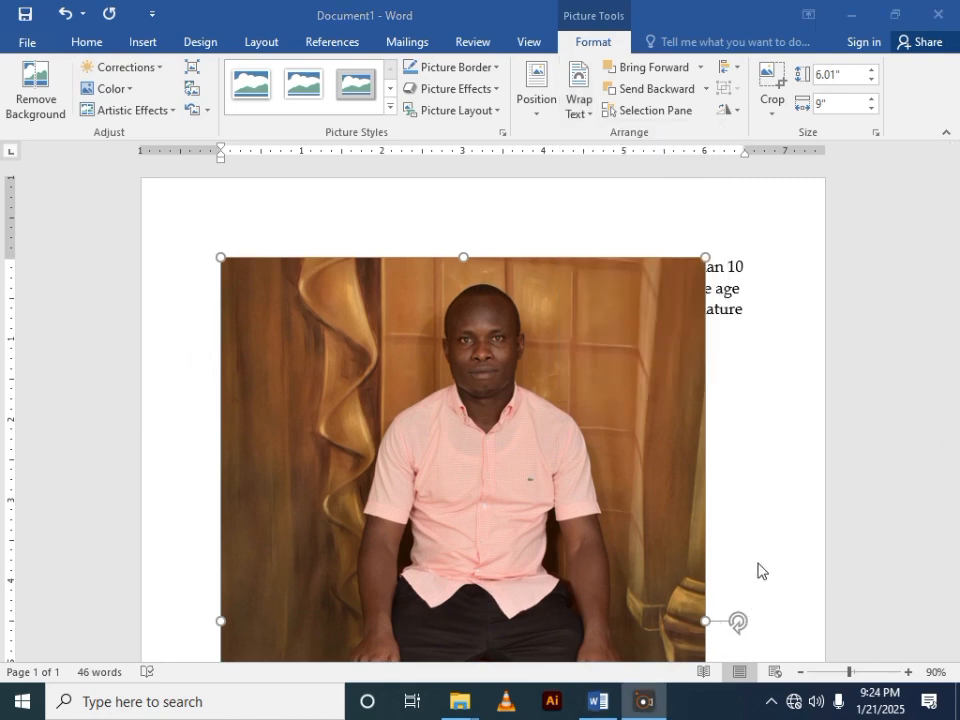
- Zoom out to 70% and crop the picture's left side and upper edge to a size of about 4.3" by 8.73"
left_click(800, 672)
left_click(800, 672)
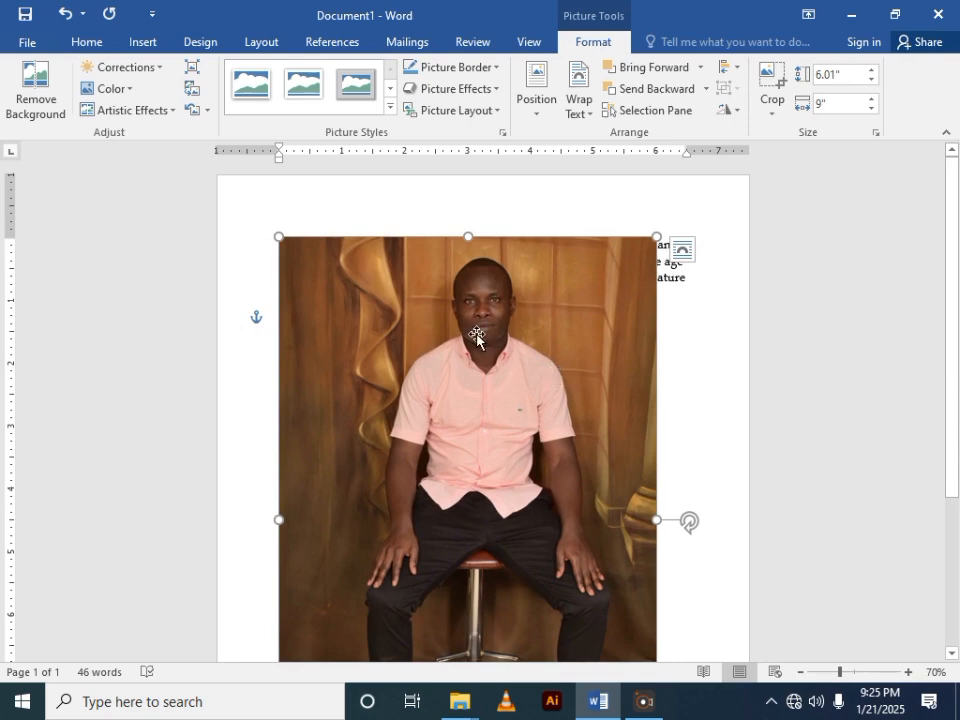
scroll(535, 377, "down", 5)
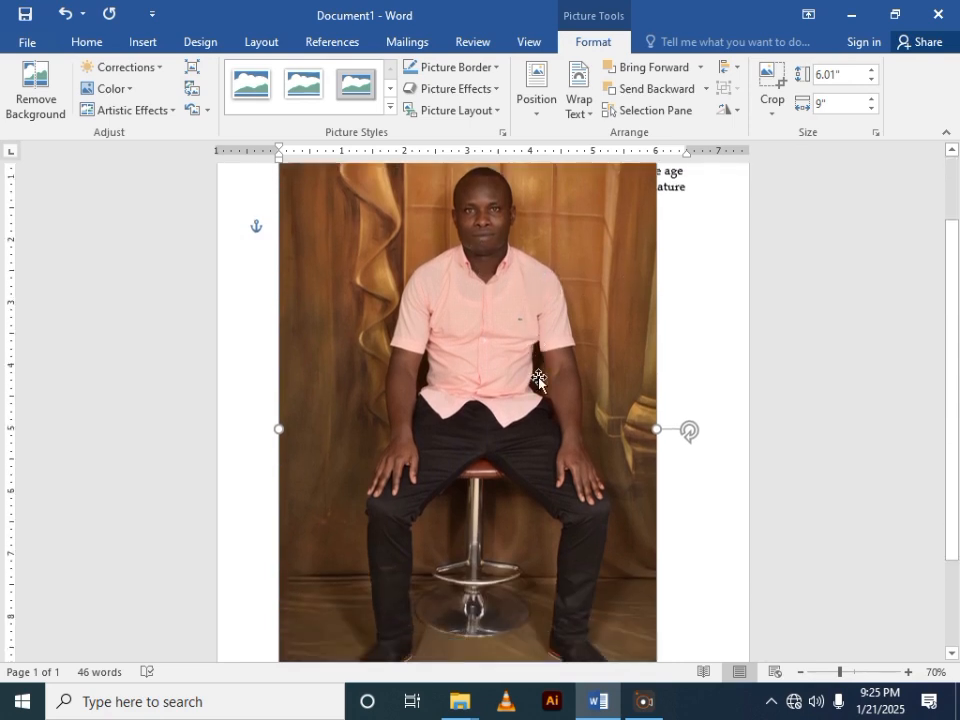
scroll(539, 380, "up", 2)
scroll(539, 380, "up", 2)
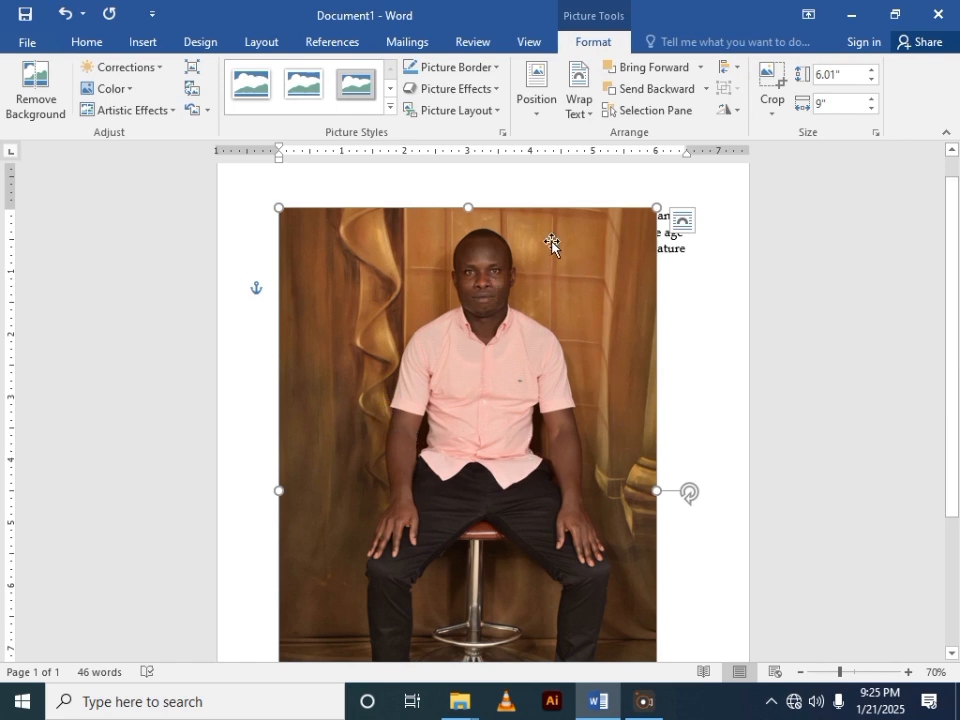
left_click(770, 82)
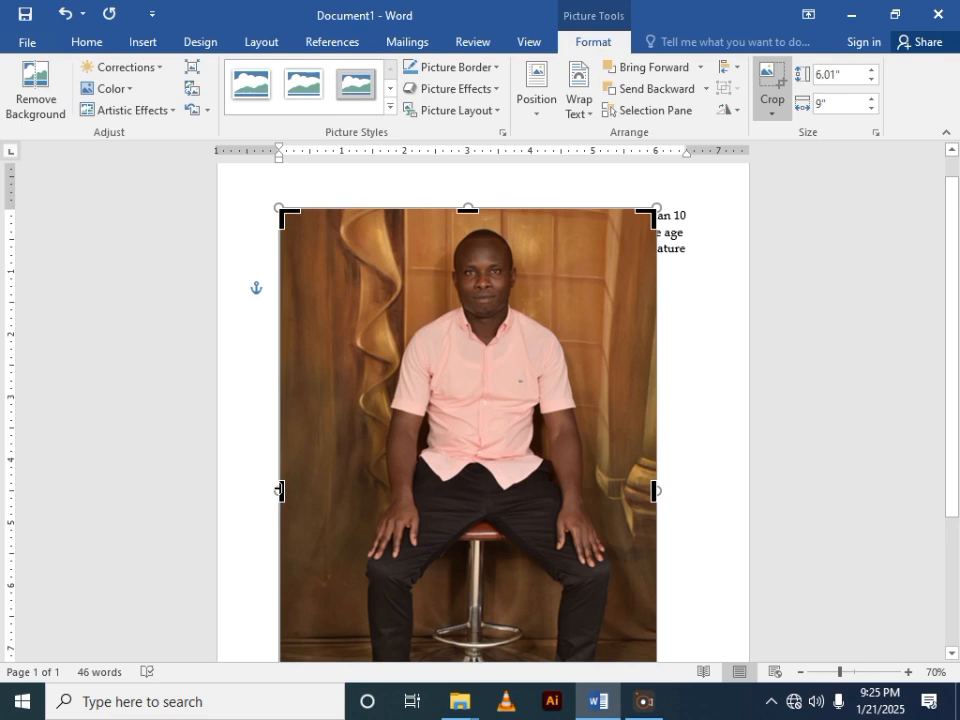
left_click_drag(280, 490, 386, 477)
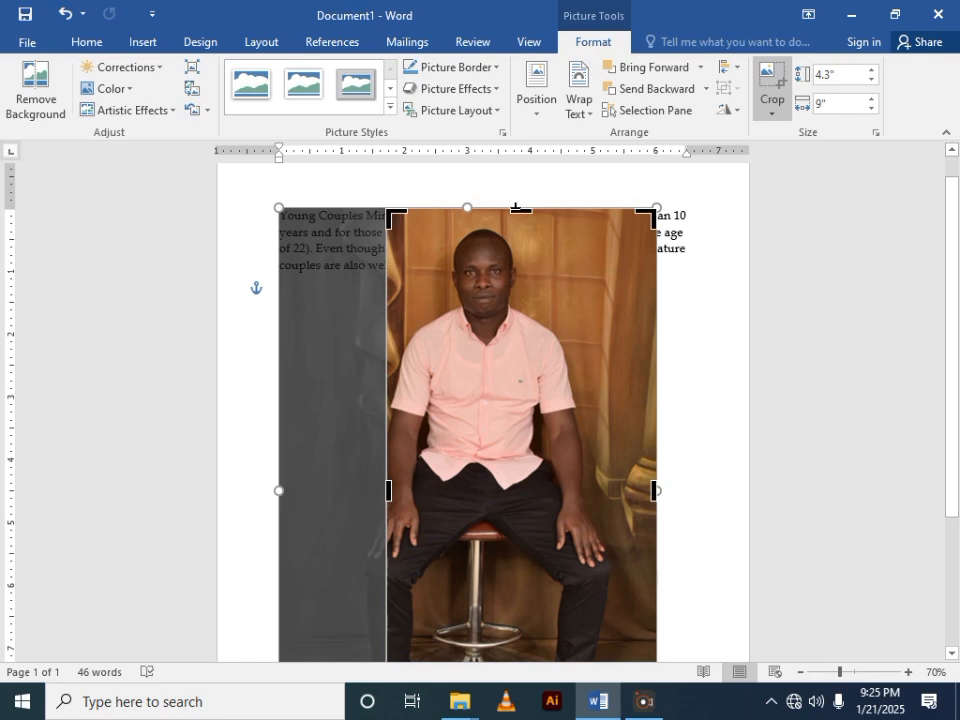
left_click_drag(518, 212, 520, 226)
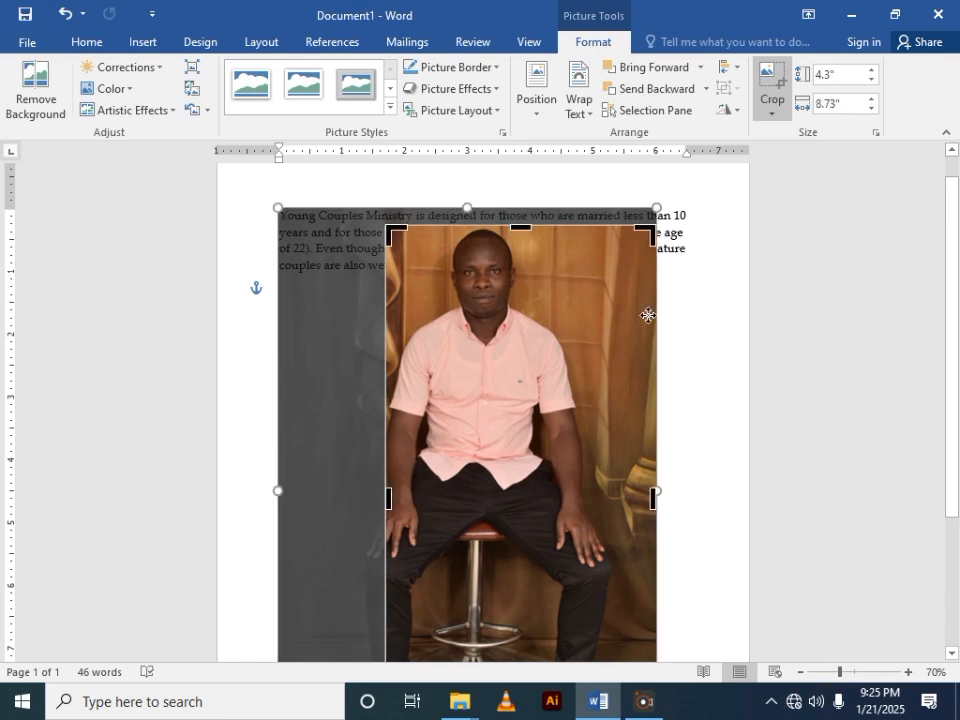
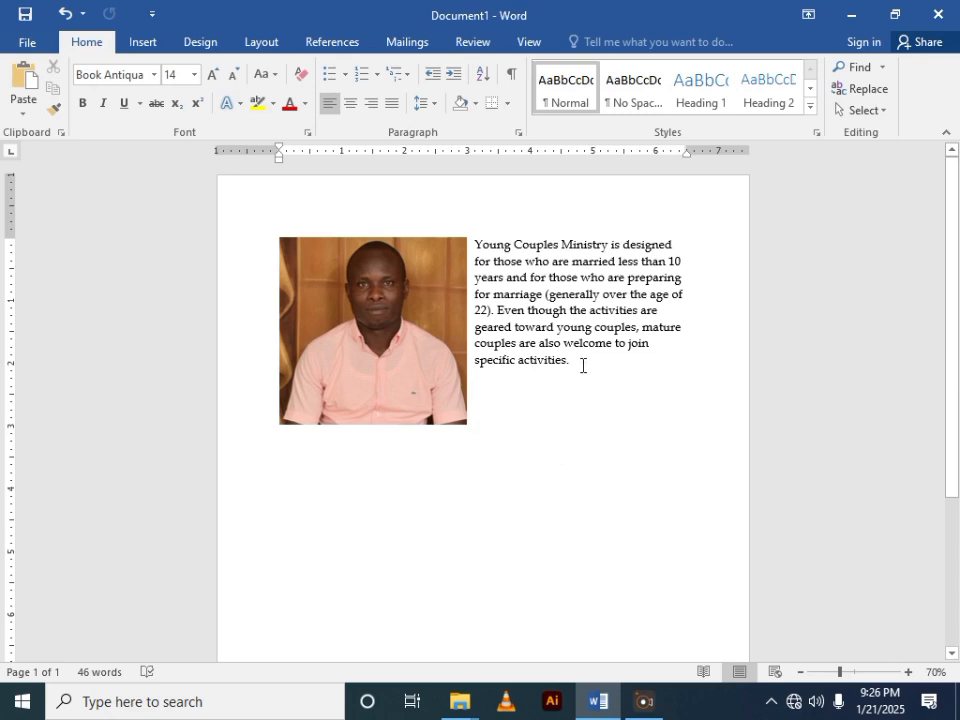
- Copy the whole Young Couples Ministry paragraph and paste the copy on the empty line below it
left_click_drag(582, 366, 516, 246)
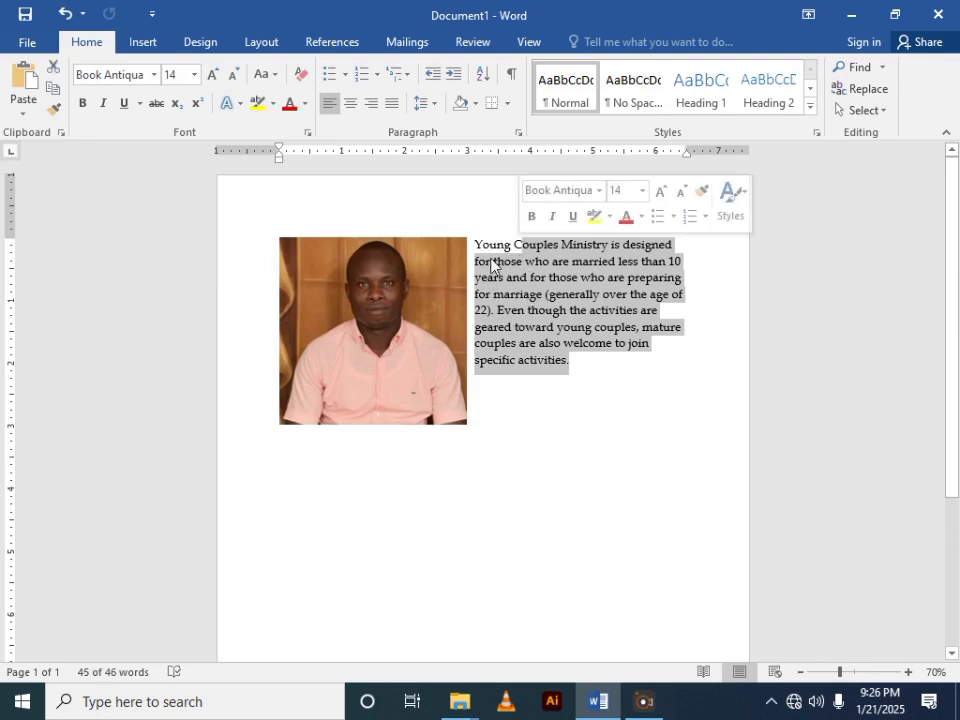
left_click(486, 245)
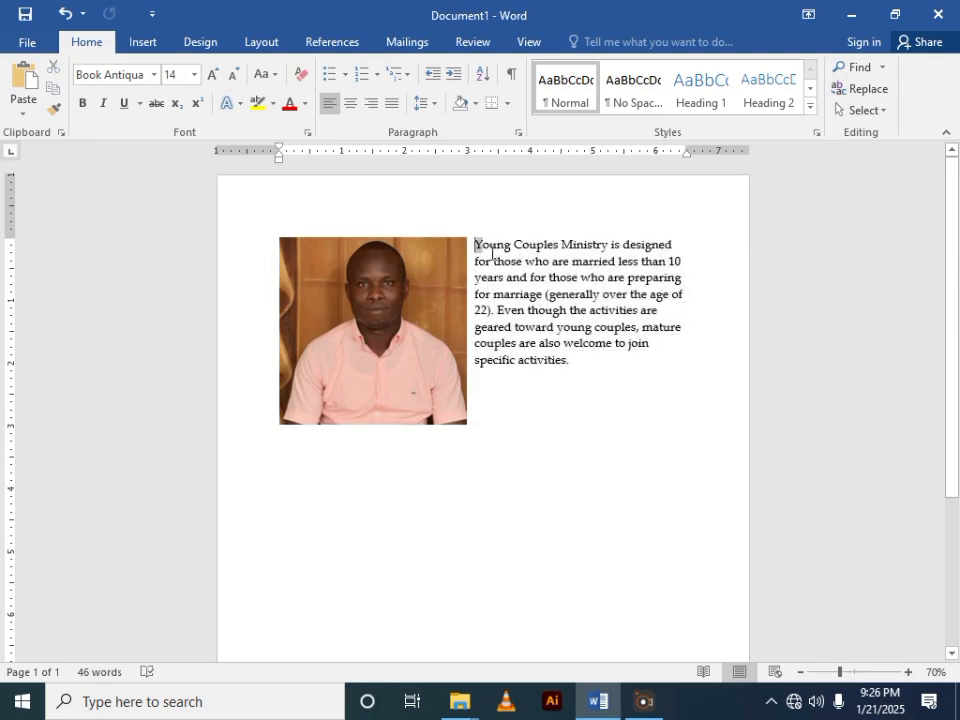
left_click_drag(476, 245, 571, 357)
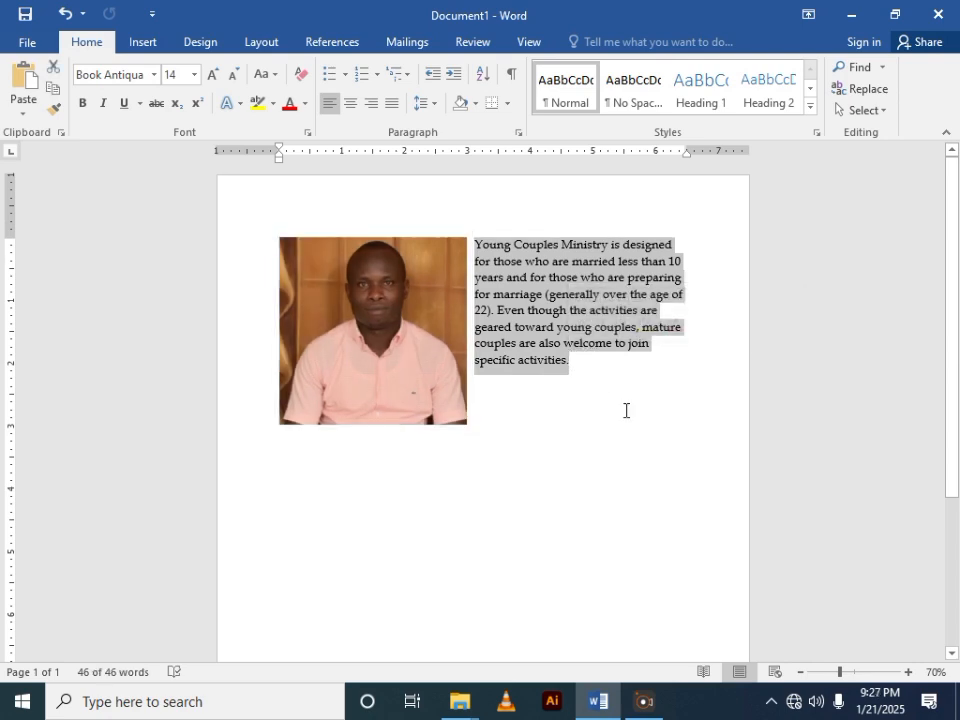
key("ctrl+c")
left_click(600, 381)
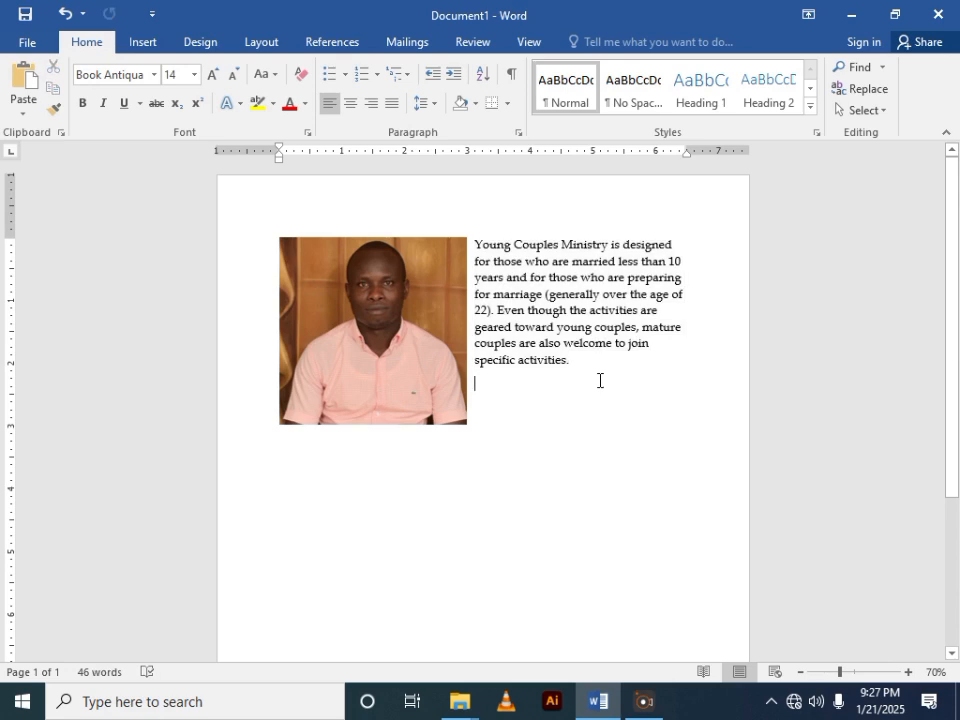
key("ctrl+v")
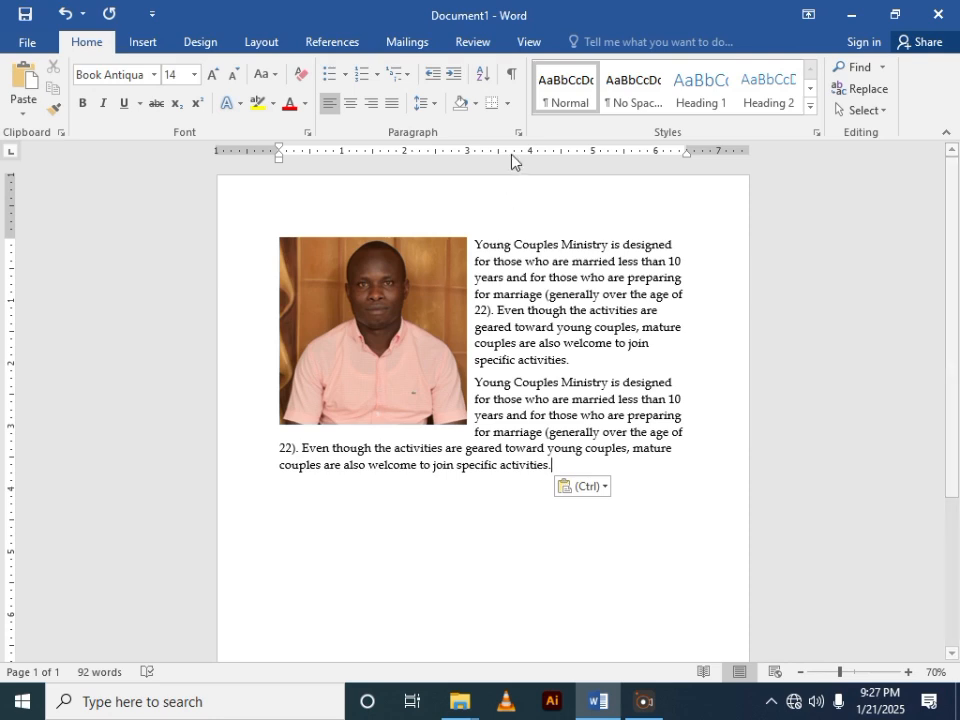
- Examine the correction presets, color options and artistic effects available for the picture
left_click(420, 258)
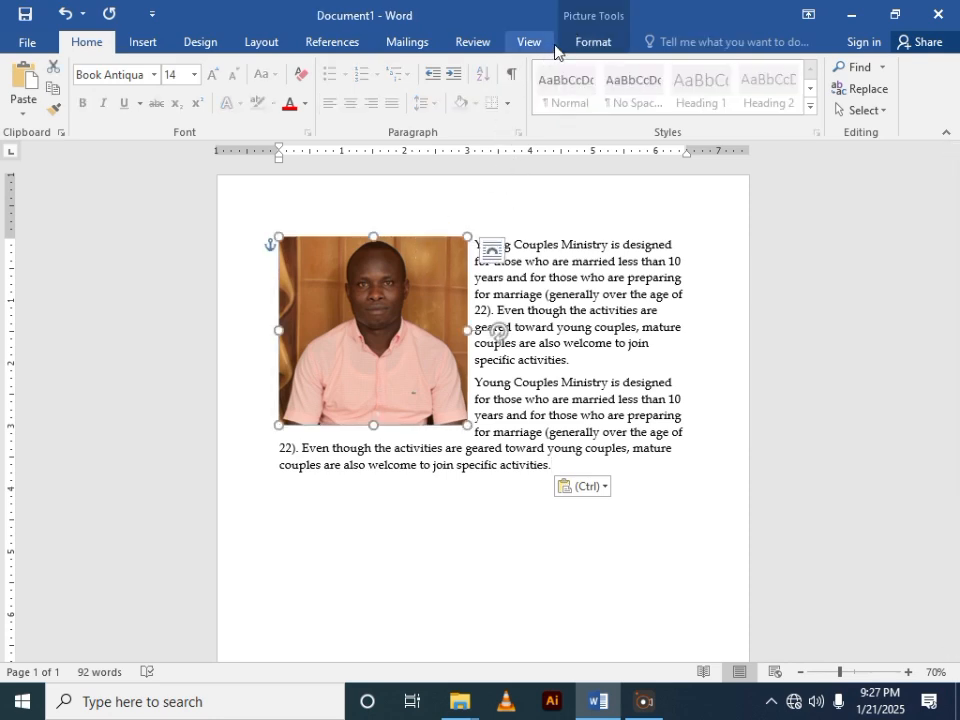
left_click(597, 44)
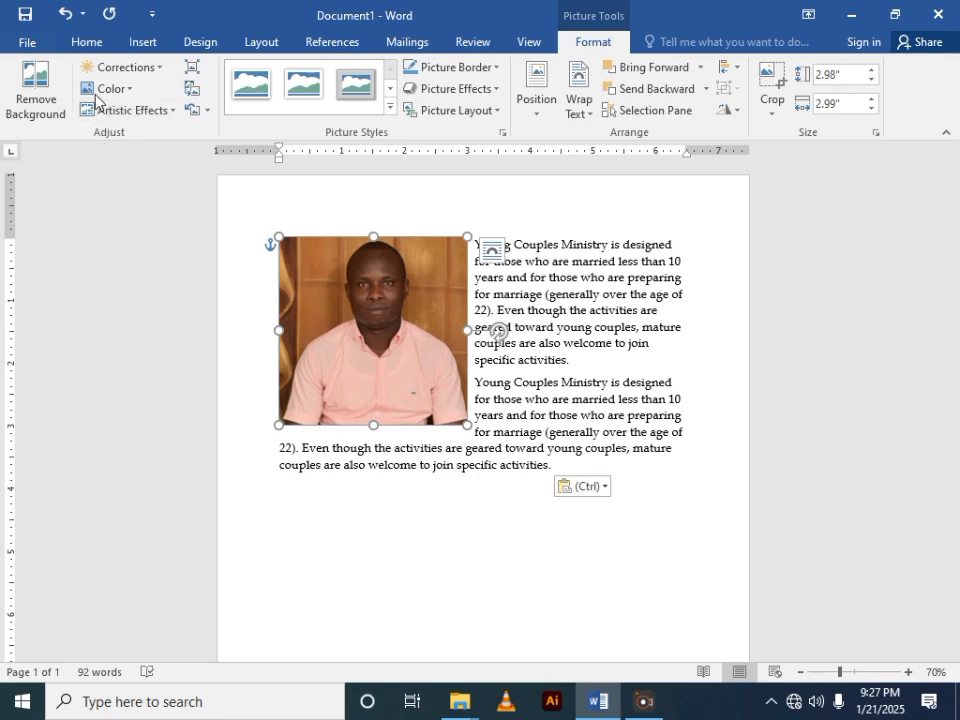
left_click(126, 67)
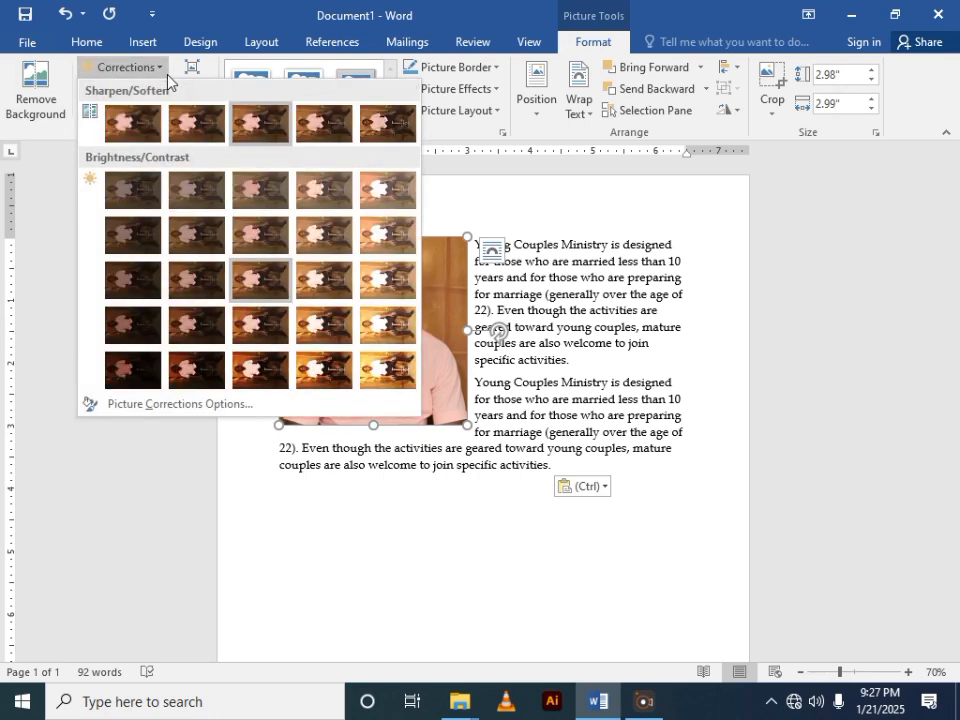
left_click(166, 69)
left_click(166, 70)
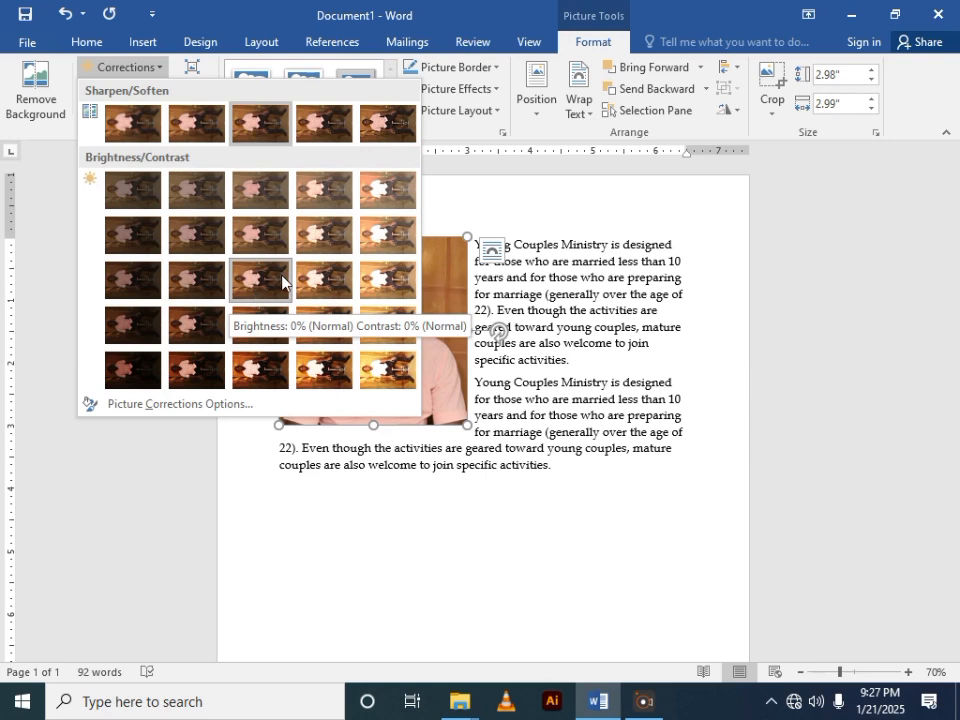
left_click(163, 70)
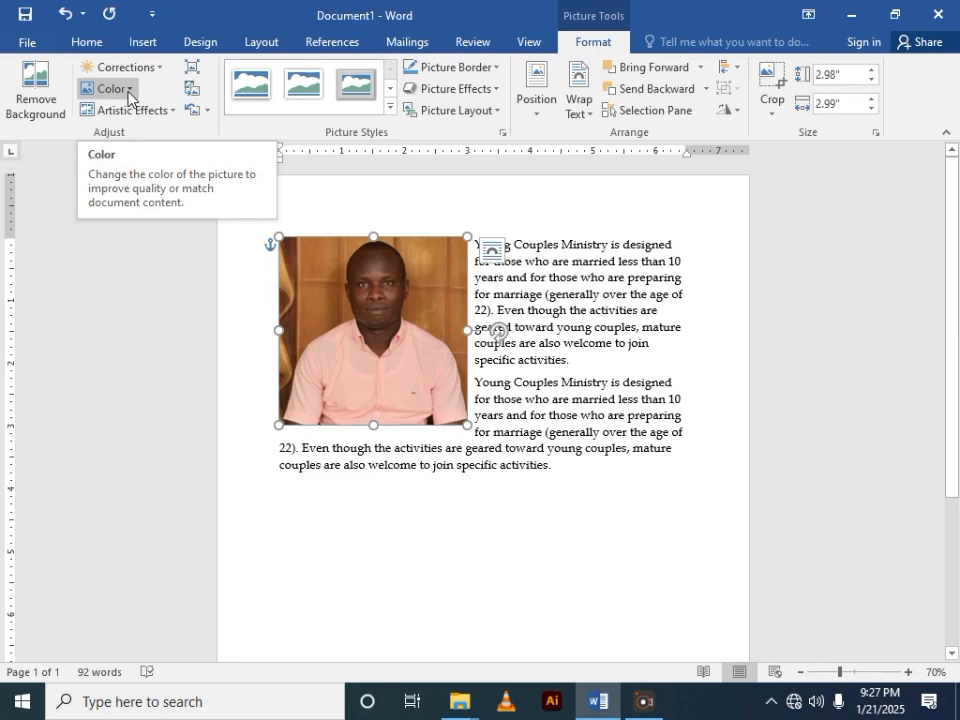
left_click(128, 92)
left_click(128, 92)
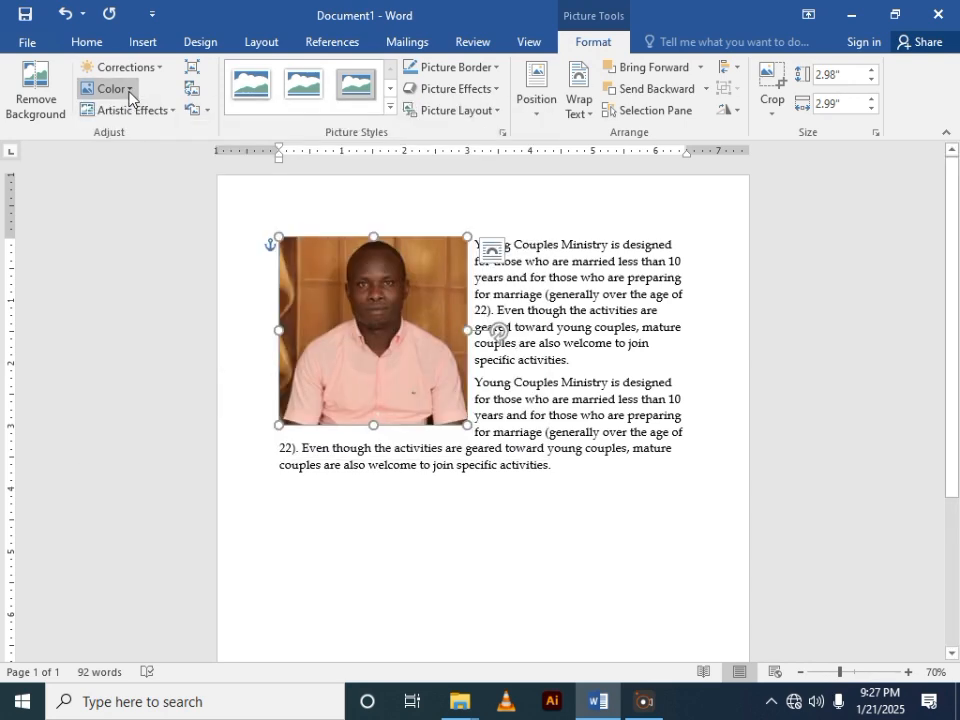
left_click(156, 116)
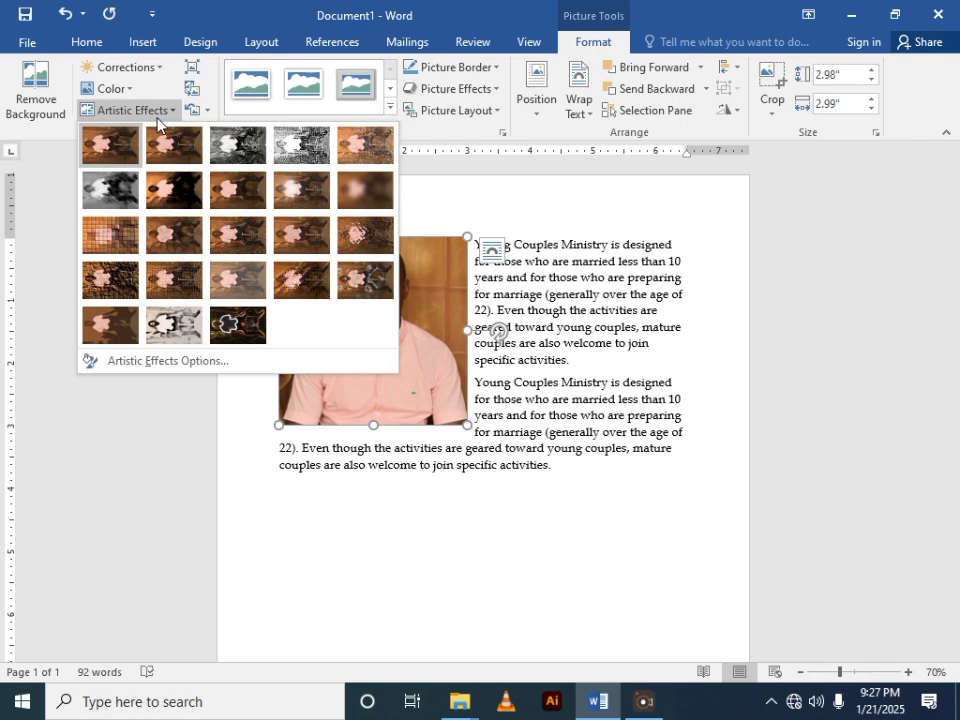
- Give the picture a border in the standard dark blue color with a weight of 3 pt
left_click(496, 70)
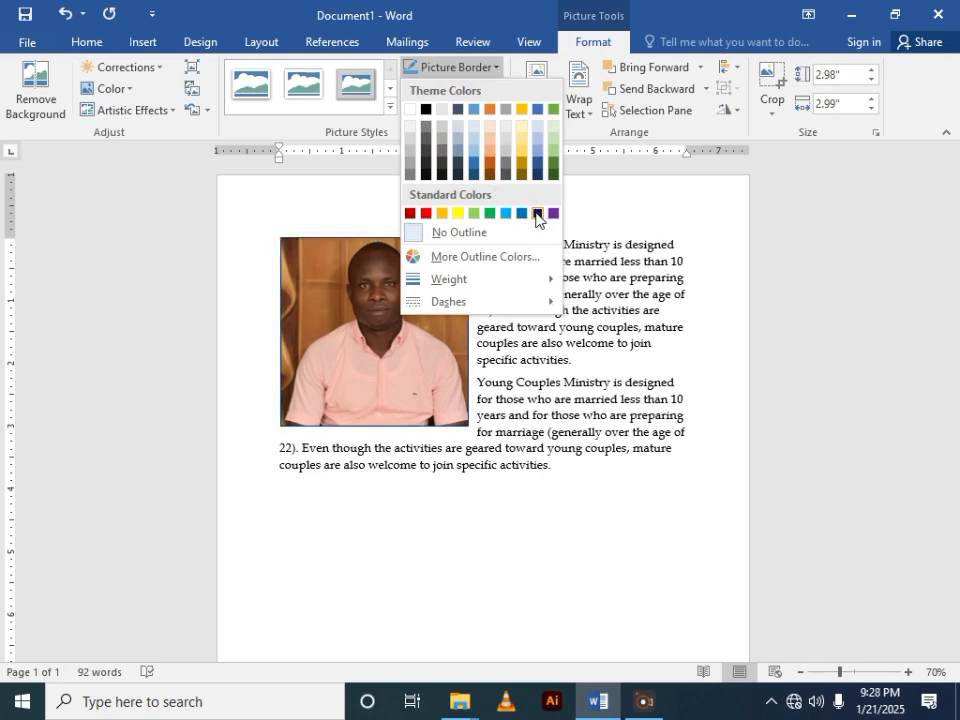
left_click(537, 213)
left_click(493, 70)
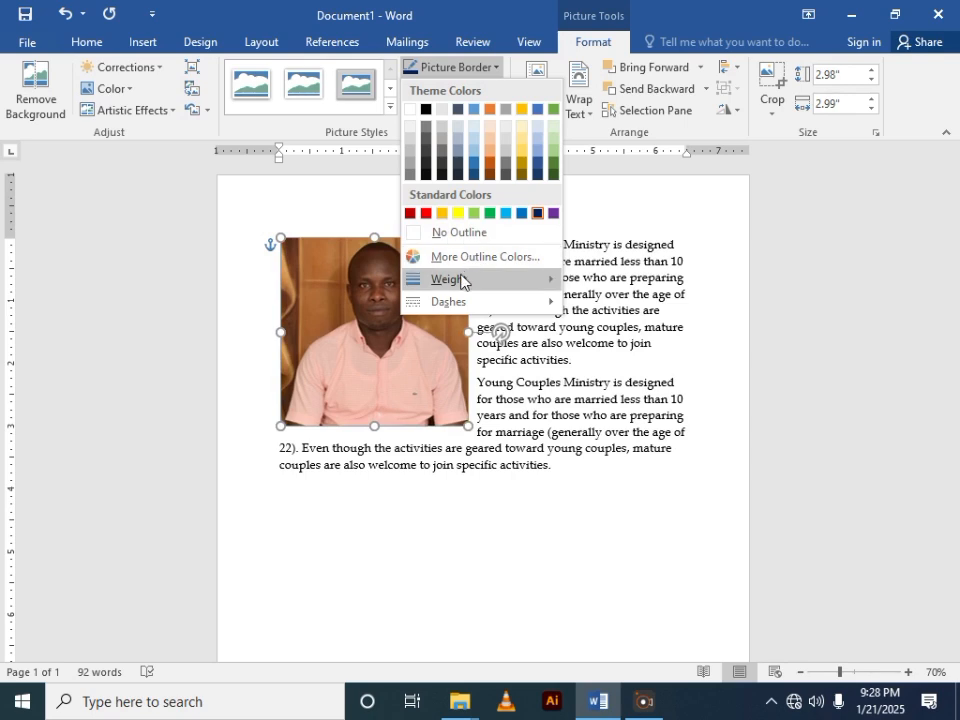
mouse_move(469, 286)
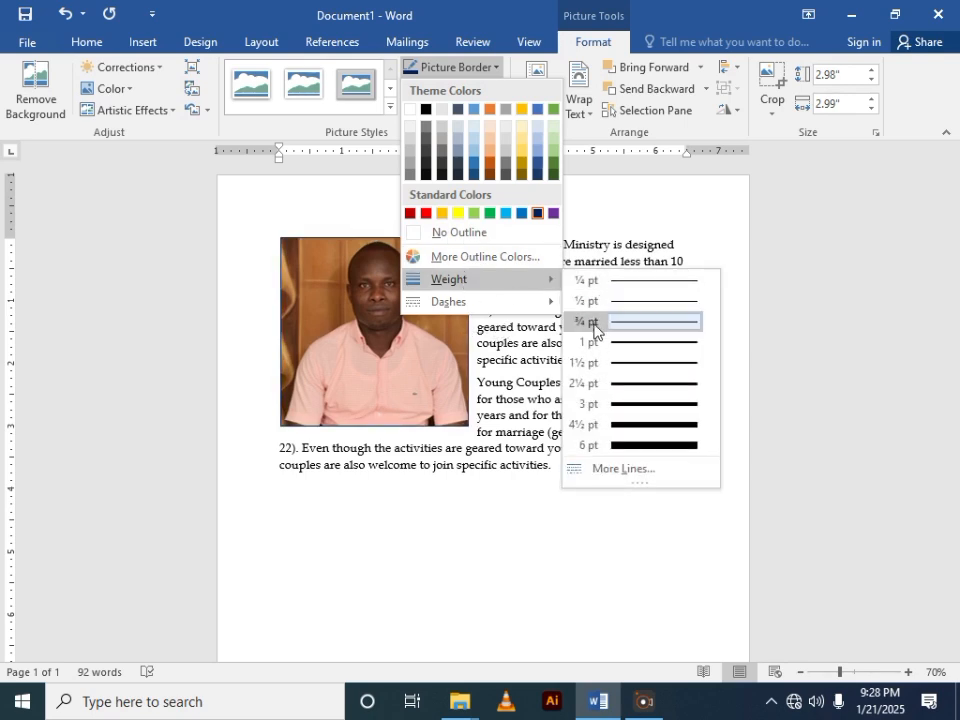
left_click(618, 405)
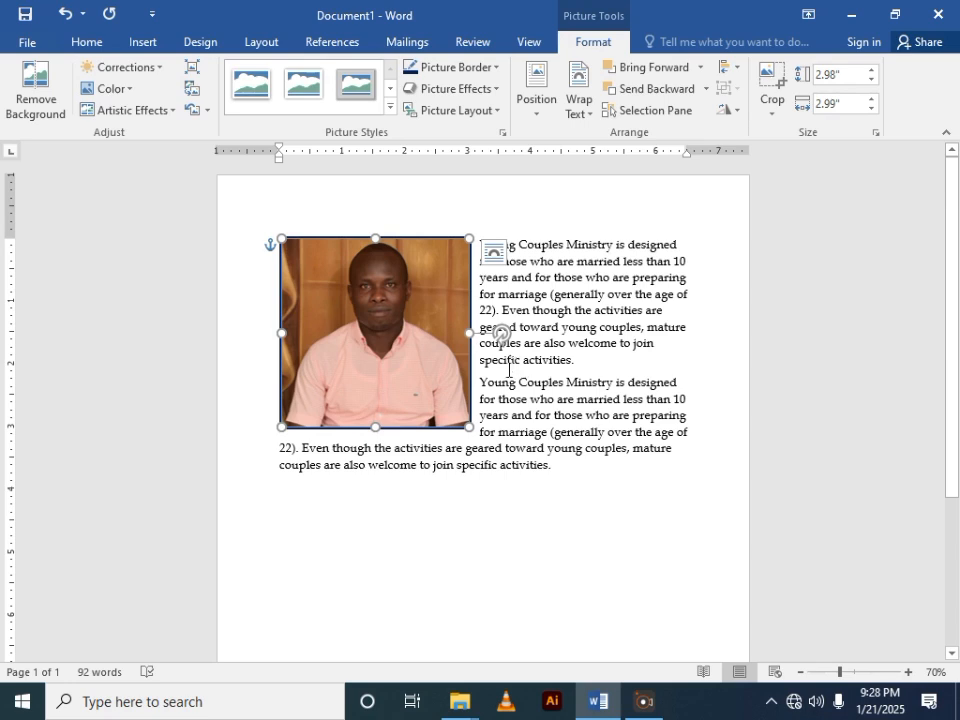
left_click(489, 379)
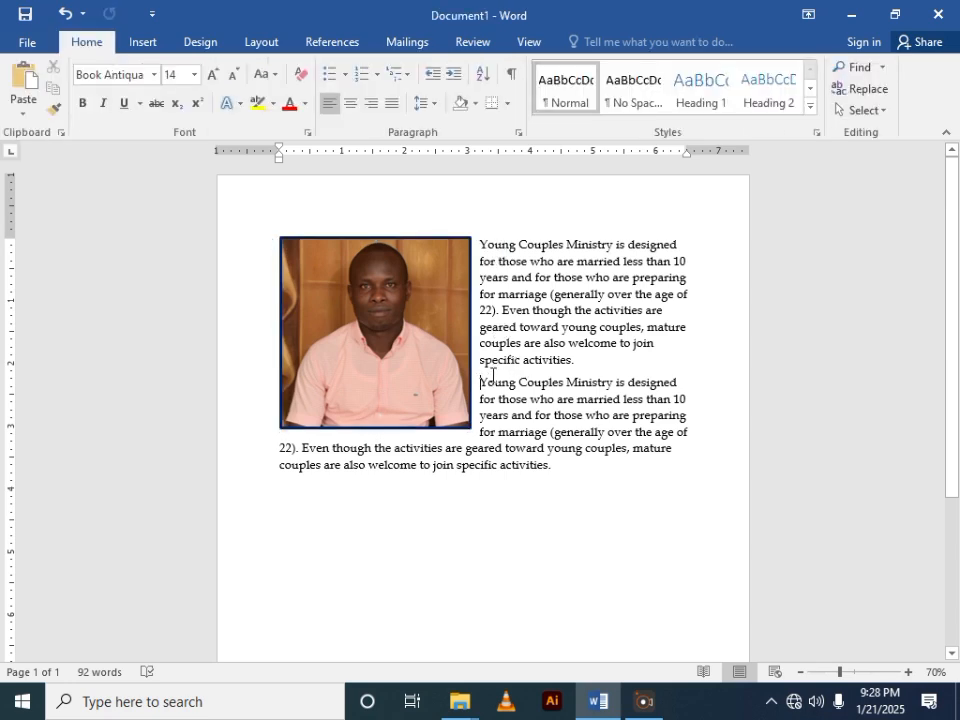
- Apply the first bevel preset of the gallery's second row to the picture as a picture effect
left_click(459, 279)
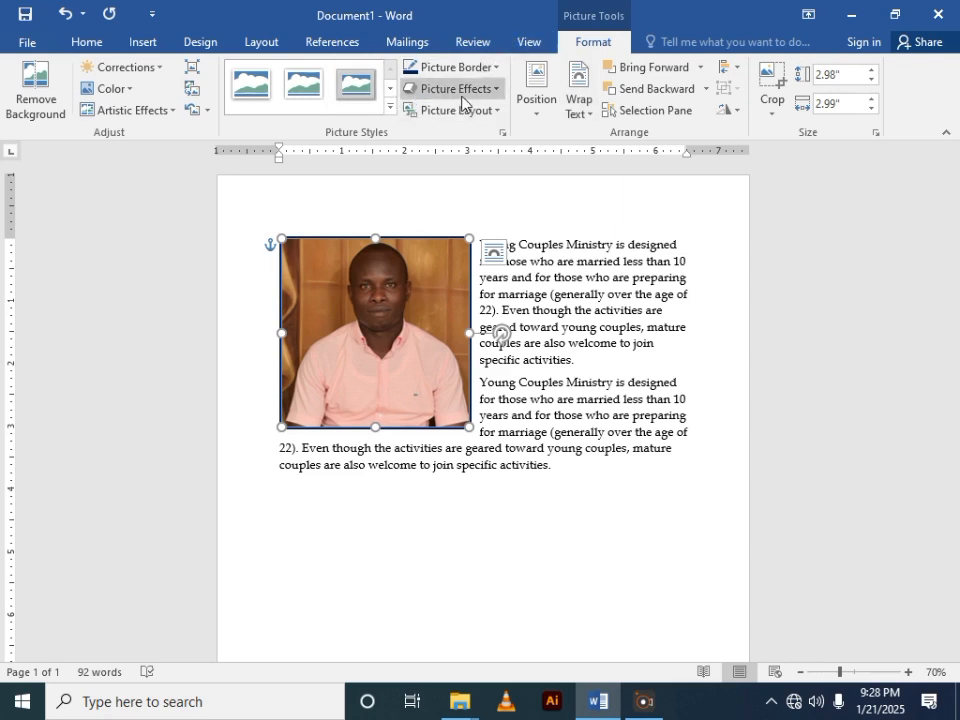
left_click(491, 90)
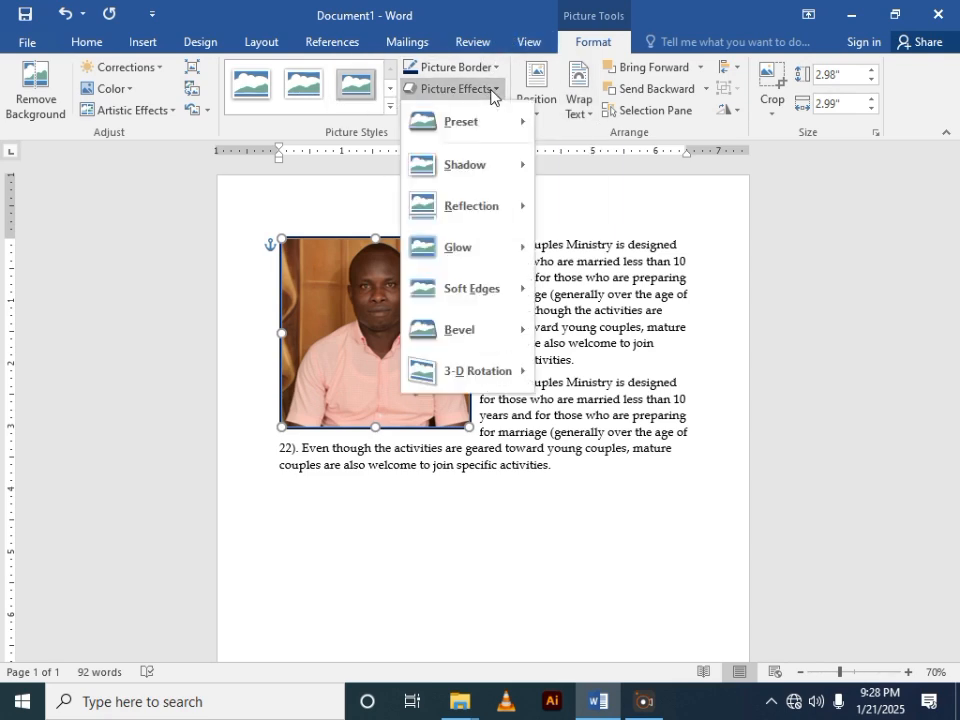
mouse_move(491, 165)
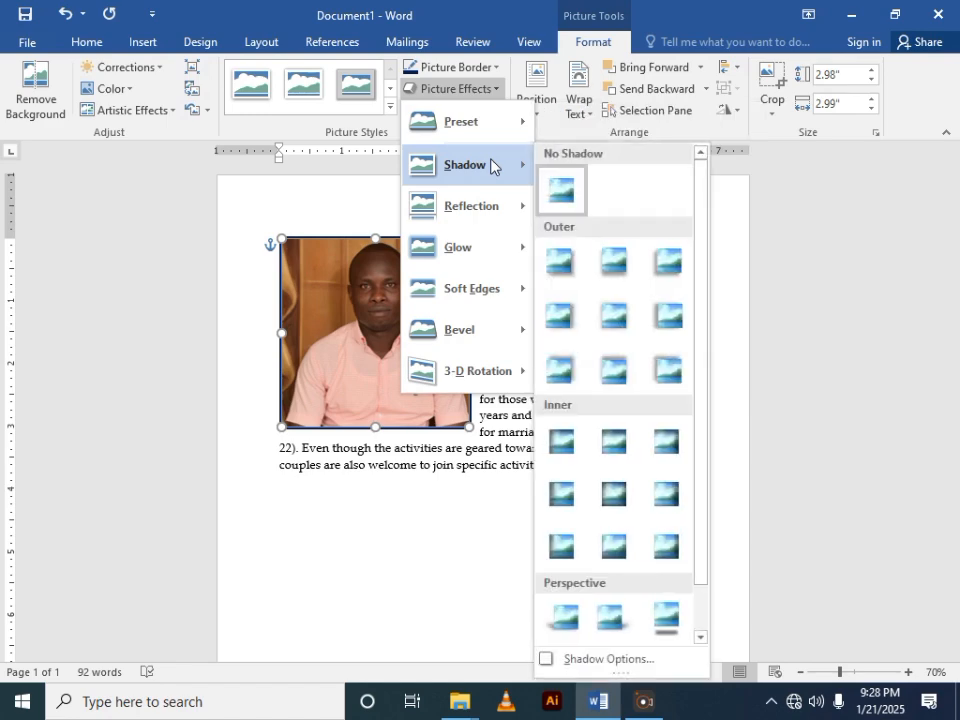
mouse_move(484, 214)
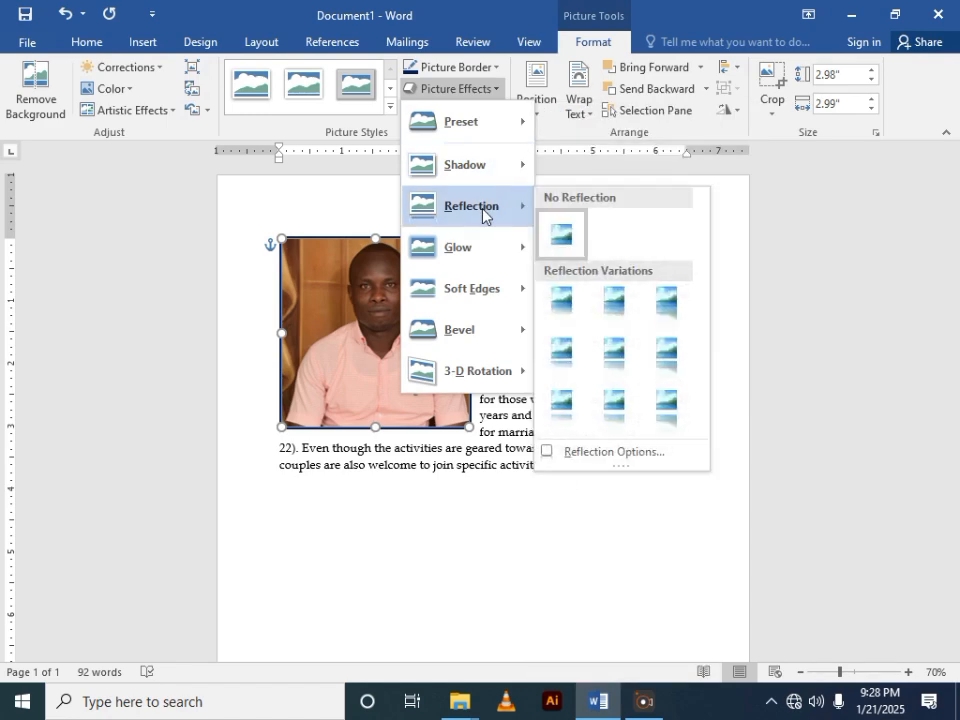
mouse_move(480, 257)
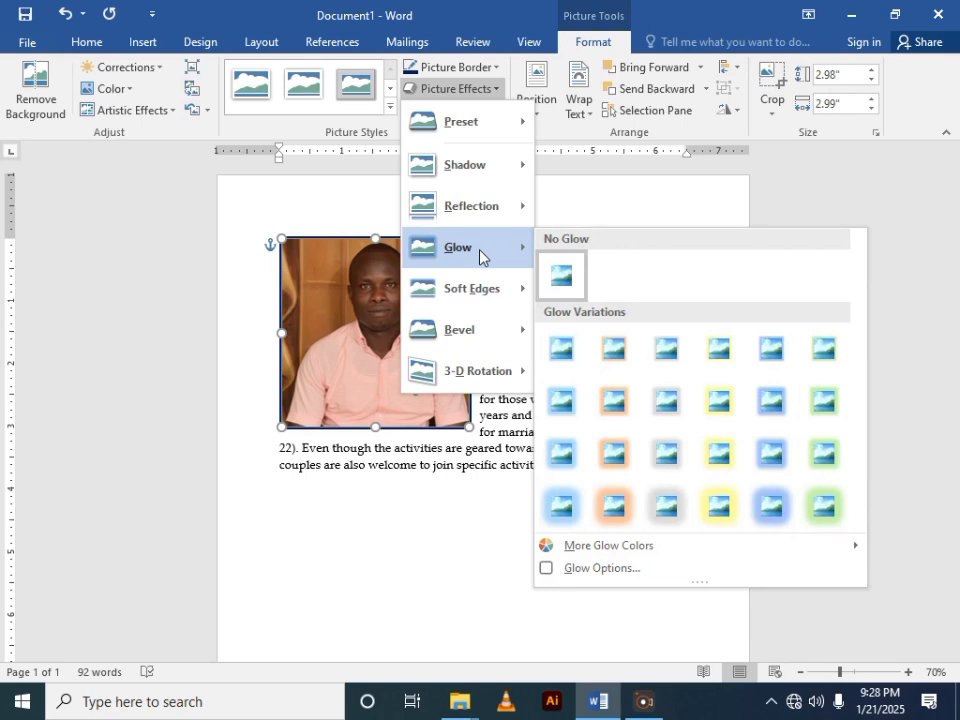
mouse_move(479, 284)
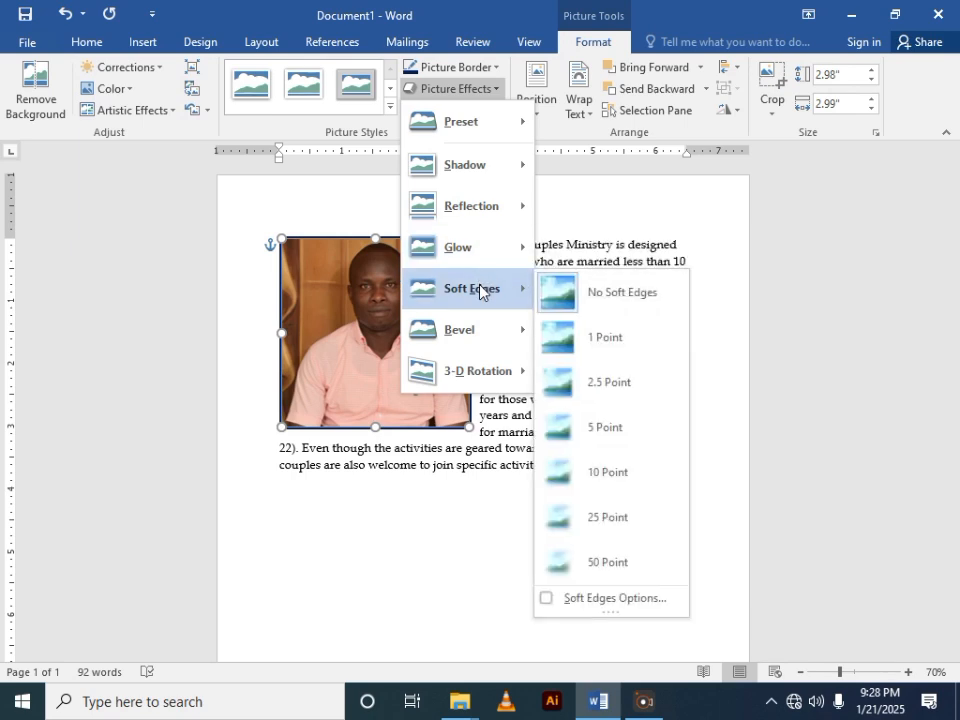
mouse_move(469, 340)
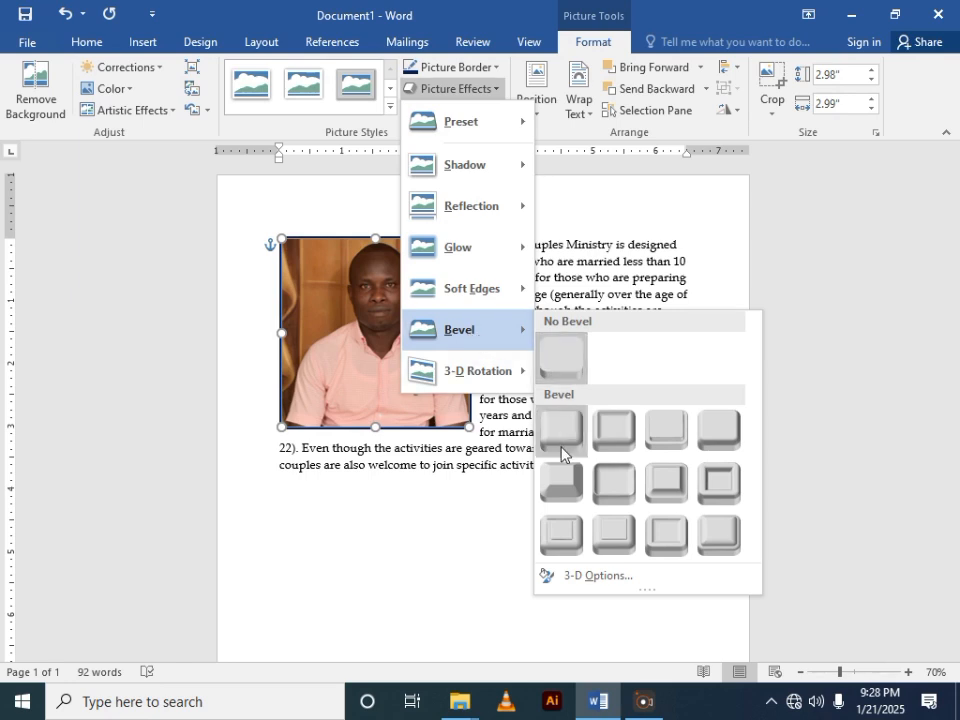
left_click(563, 492)
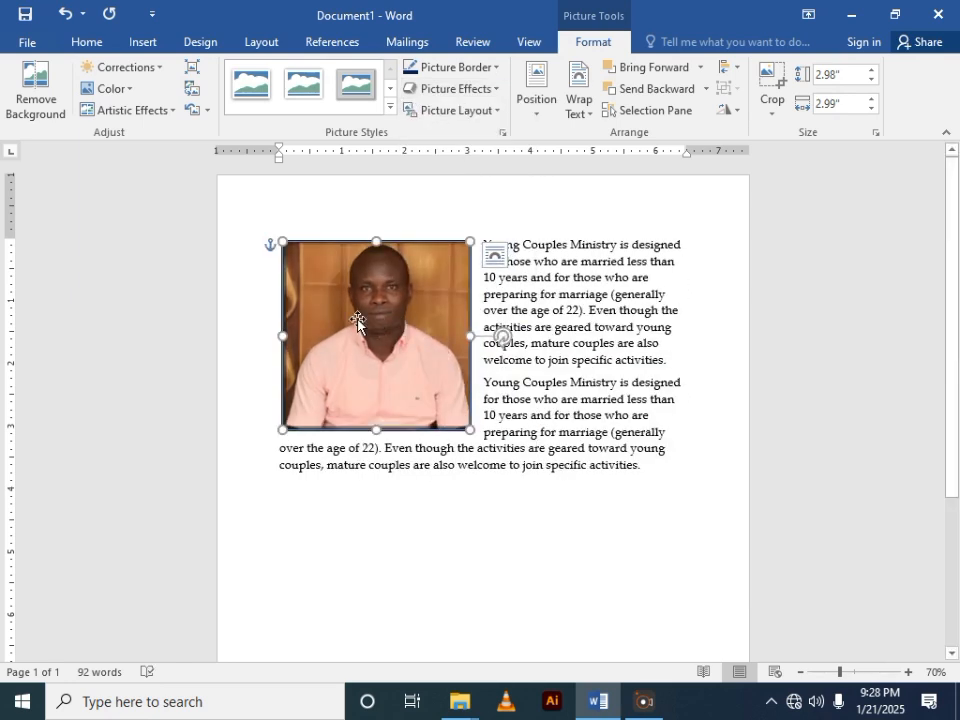
left_click(462, 516)
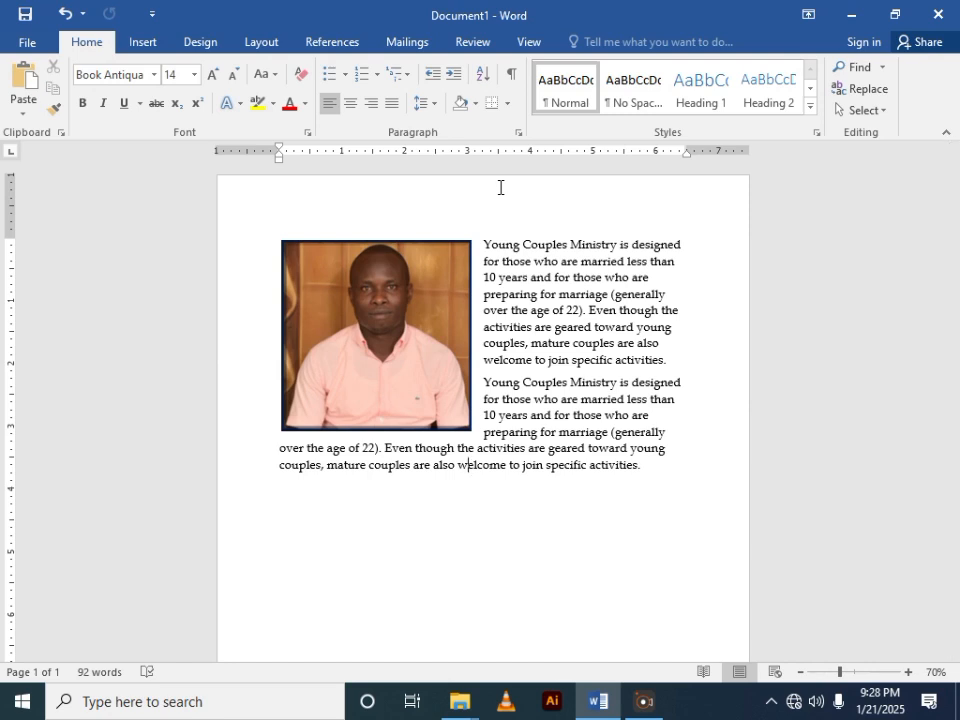
- Save the document to the Desktop as a Word Document named example
key("ctrl+s")
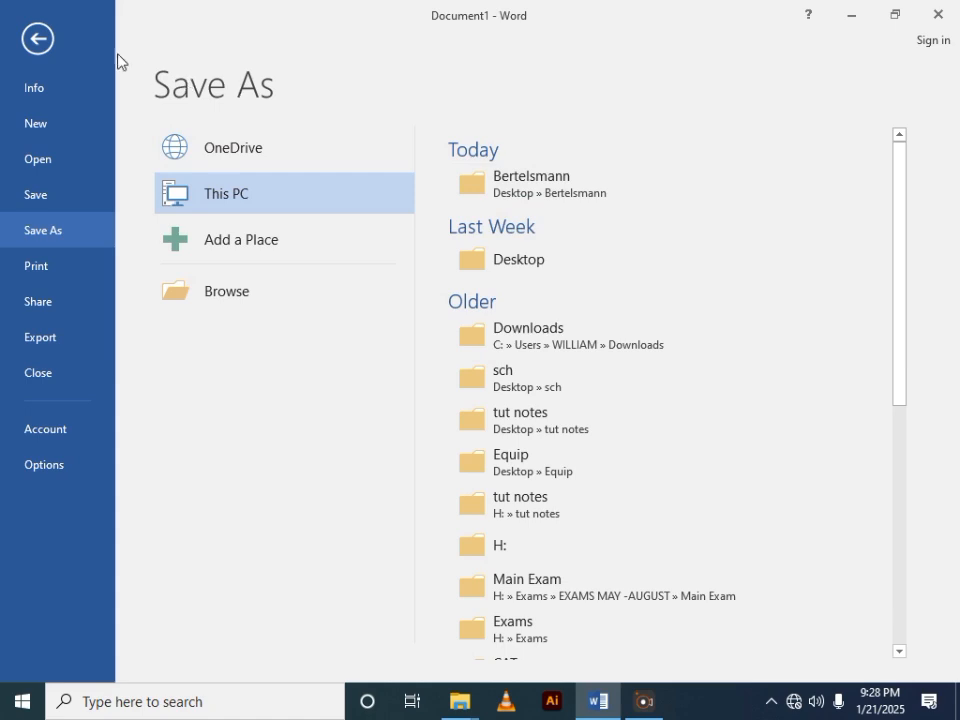
left_click(37, 40)
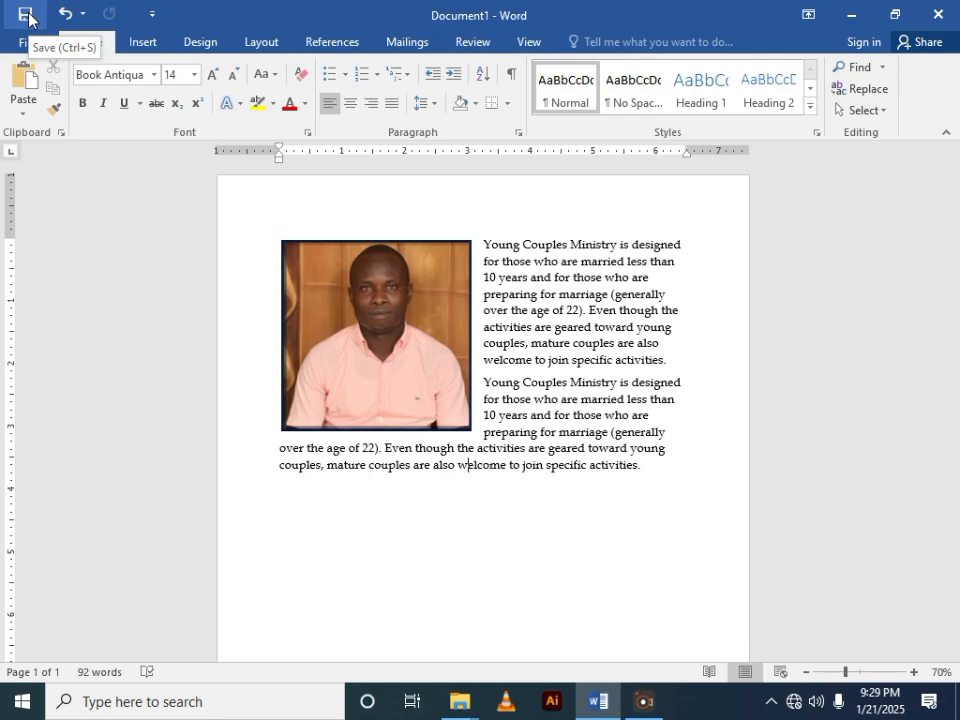
left_click(28, 18)
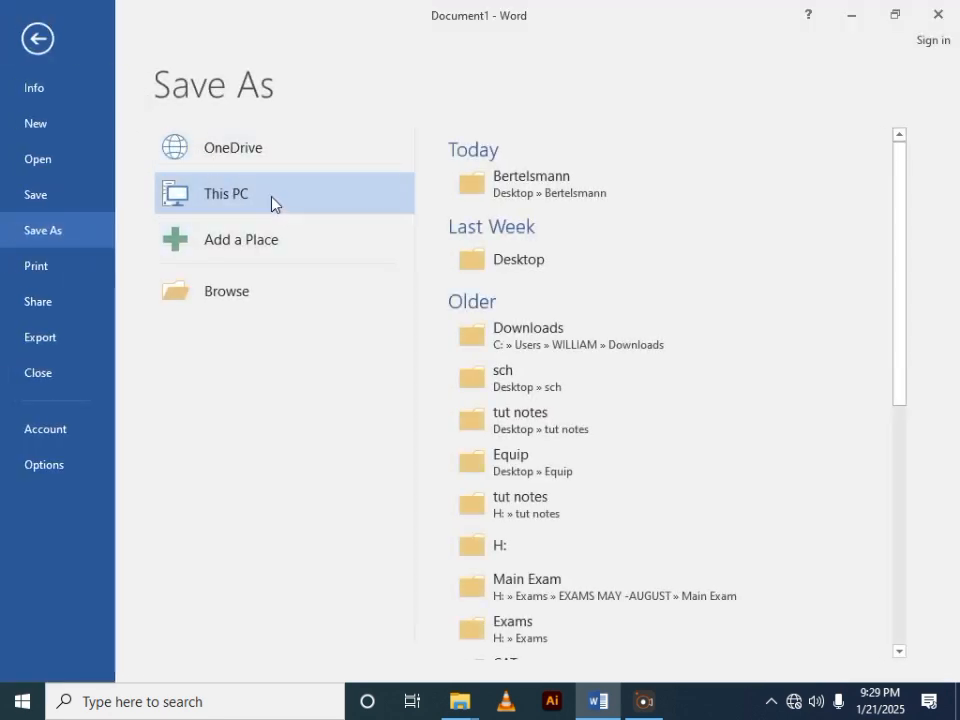
left_click(509, 262)
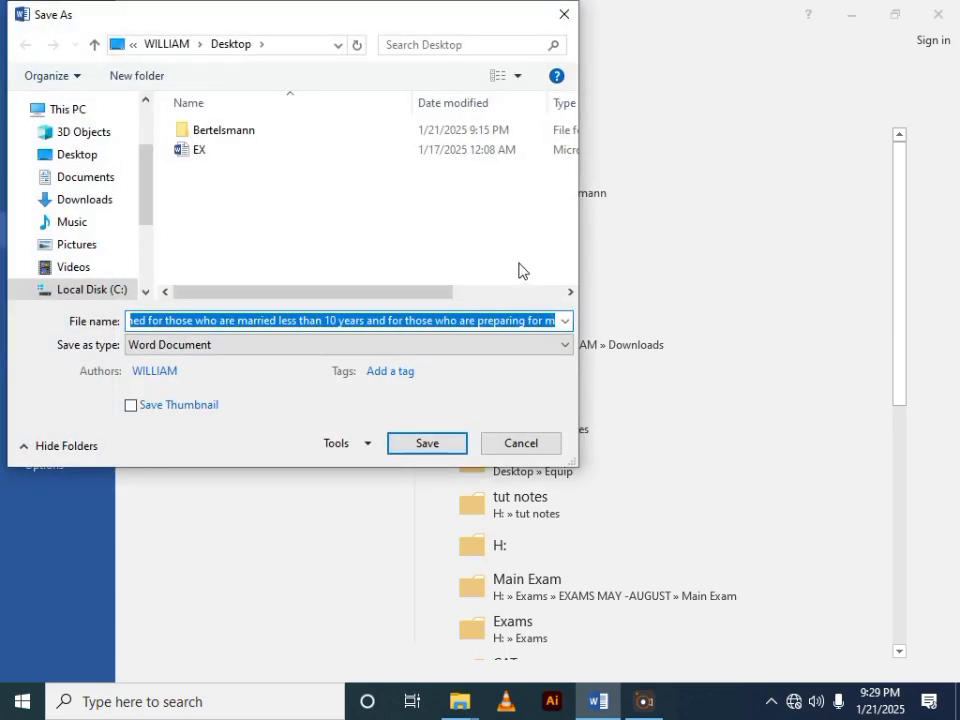
type("ex")
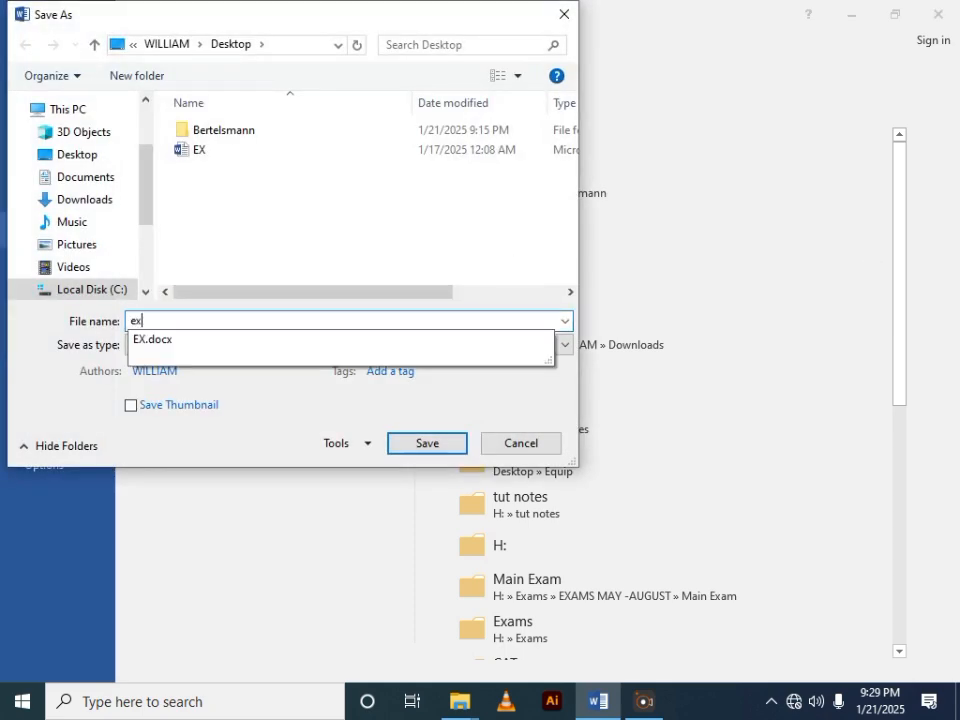
type("a")
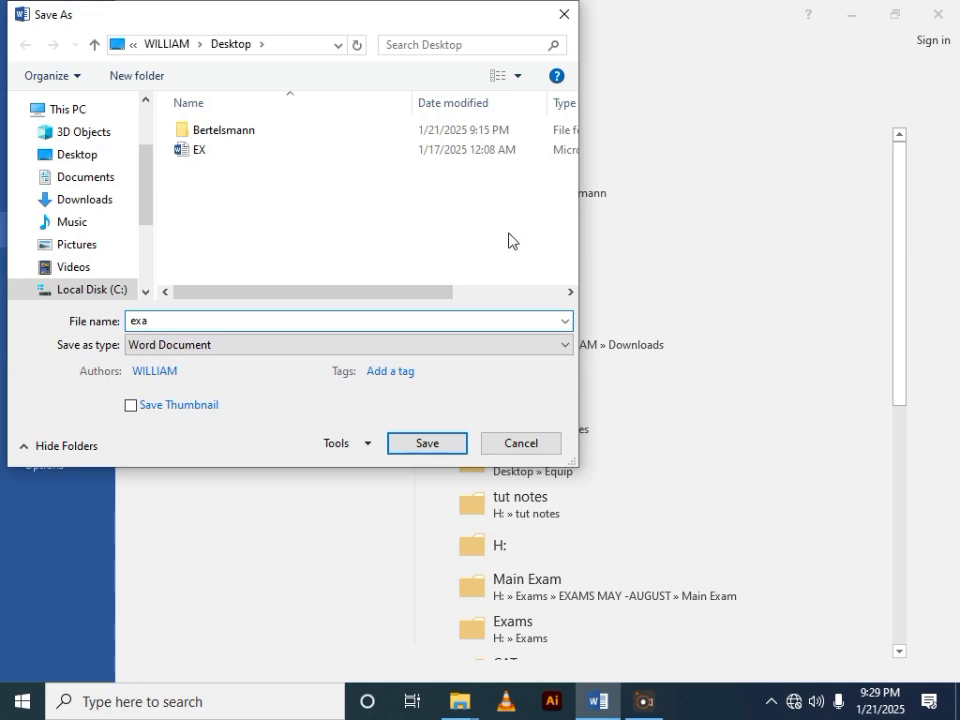
type("mple")
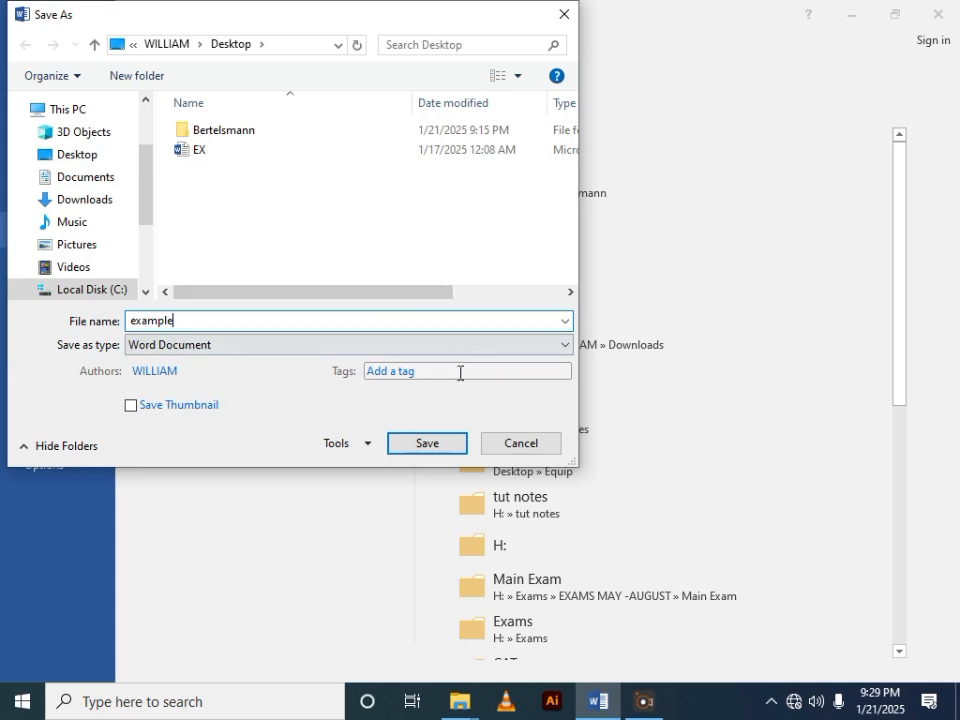
left_click(439, 444)
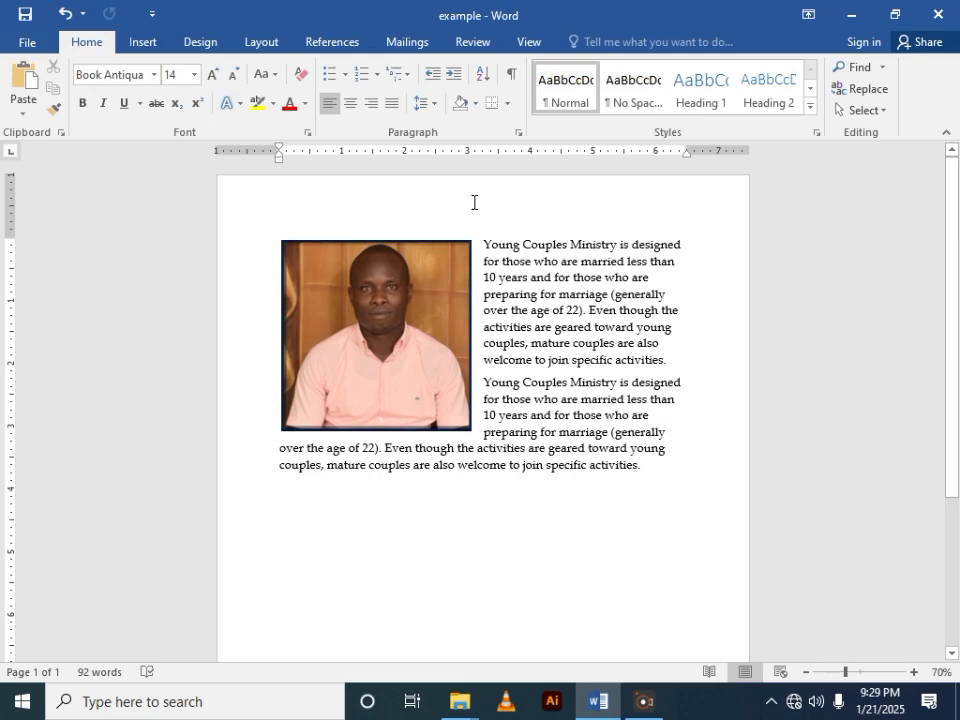
- Examine the document's print settings, including the available printers, the page range choices and the one- or two-sided options, and return to the document
key("ctrl+p")
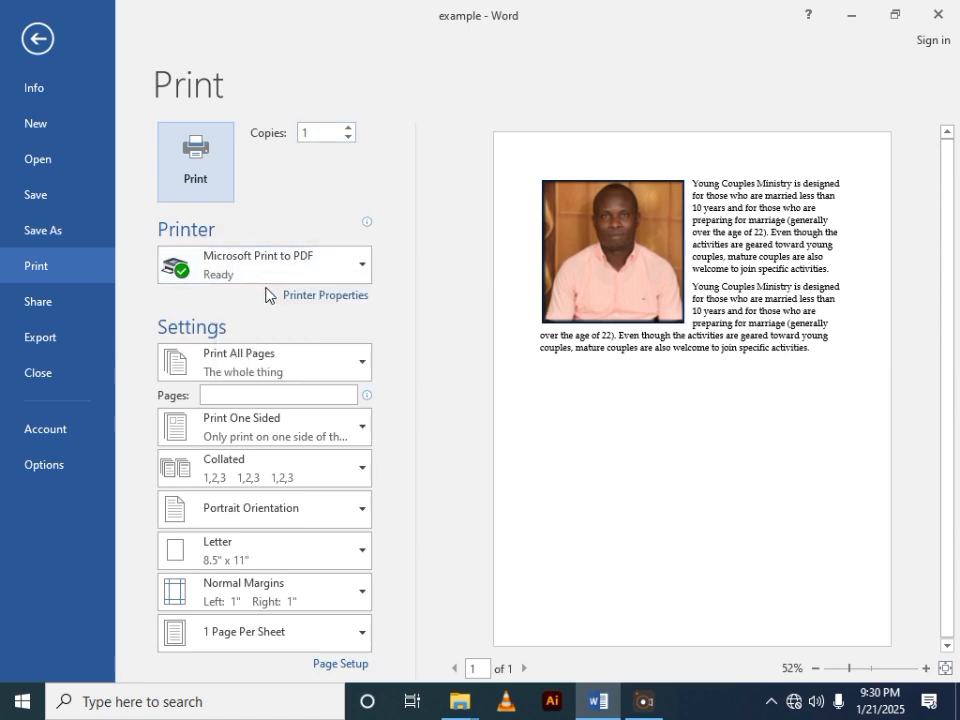
left_click(364, 267)
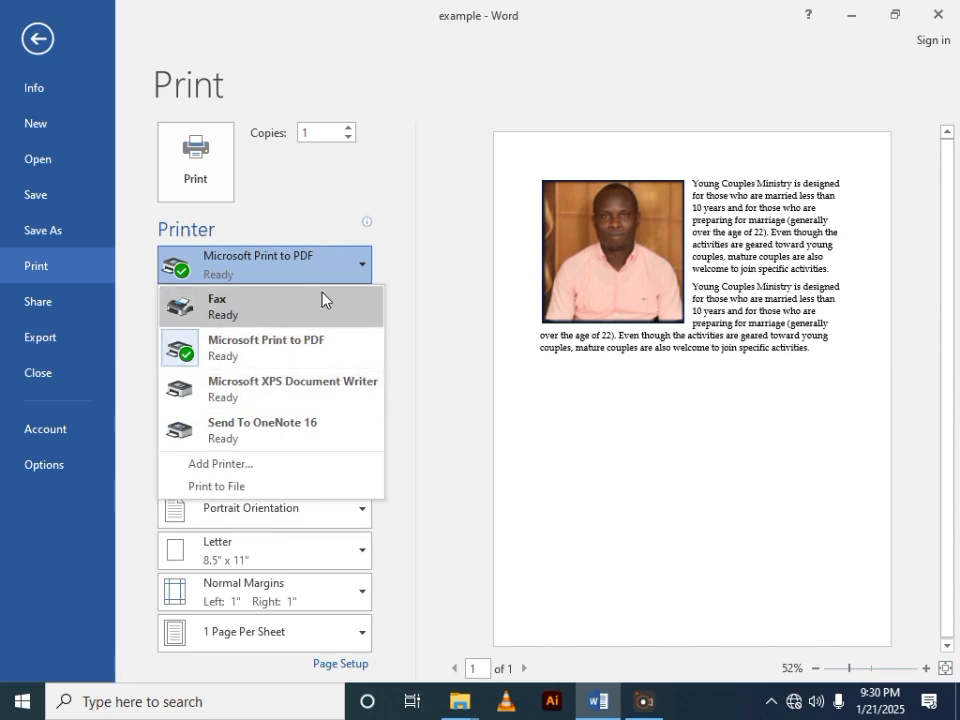
left_click(360, 267)
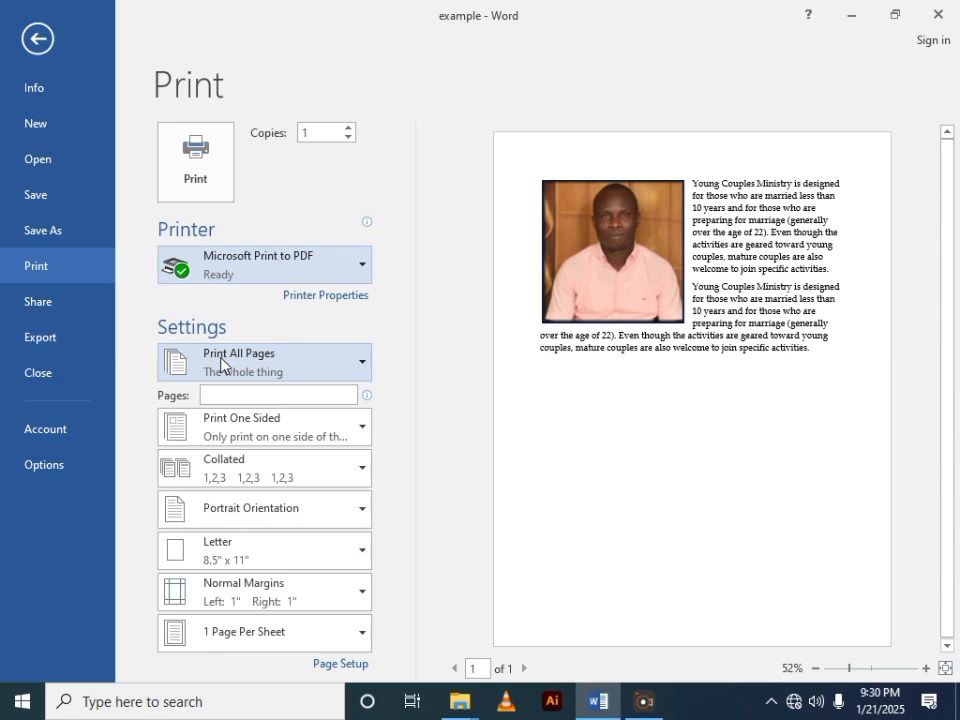
left_click(360, 368)
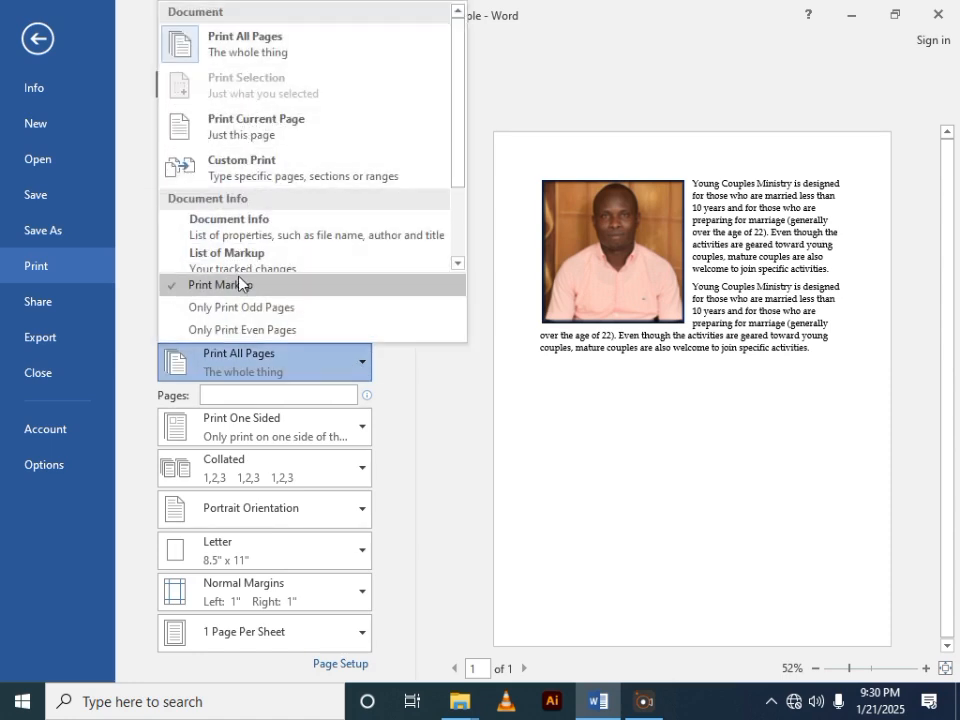
left_click(362, 372)
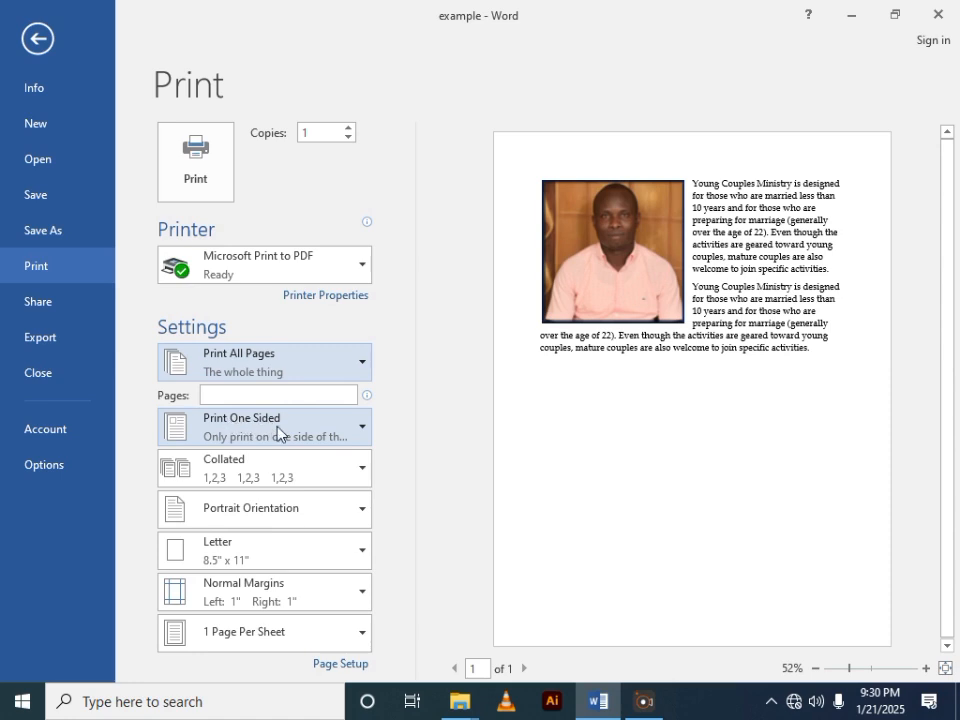
left_click(361, 428)
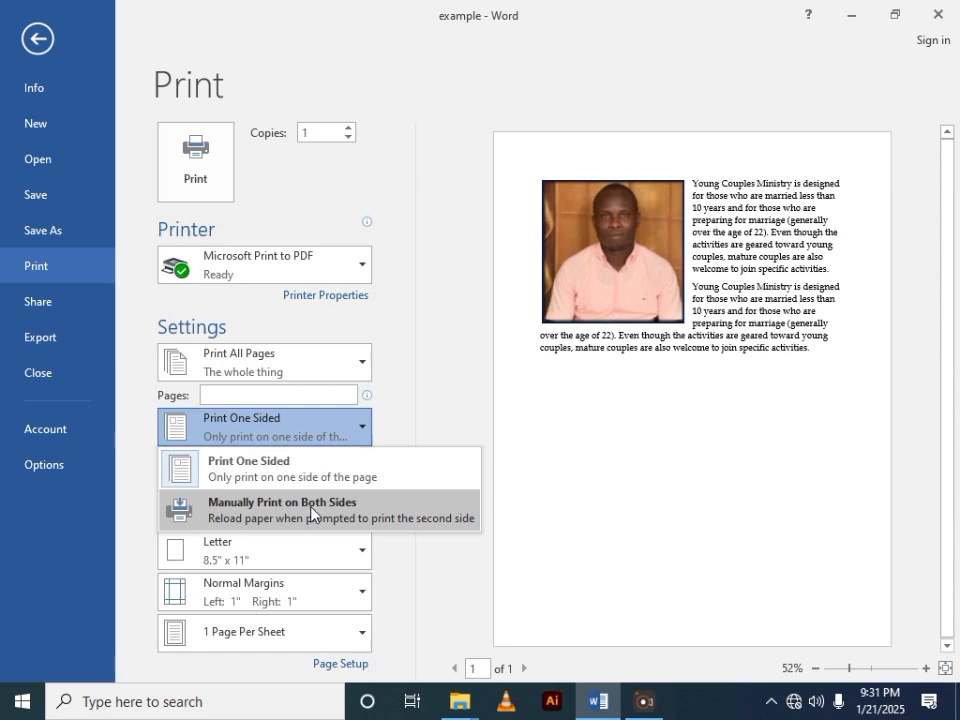
left_click(364, 424)
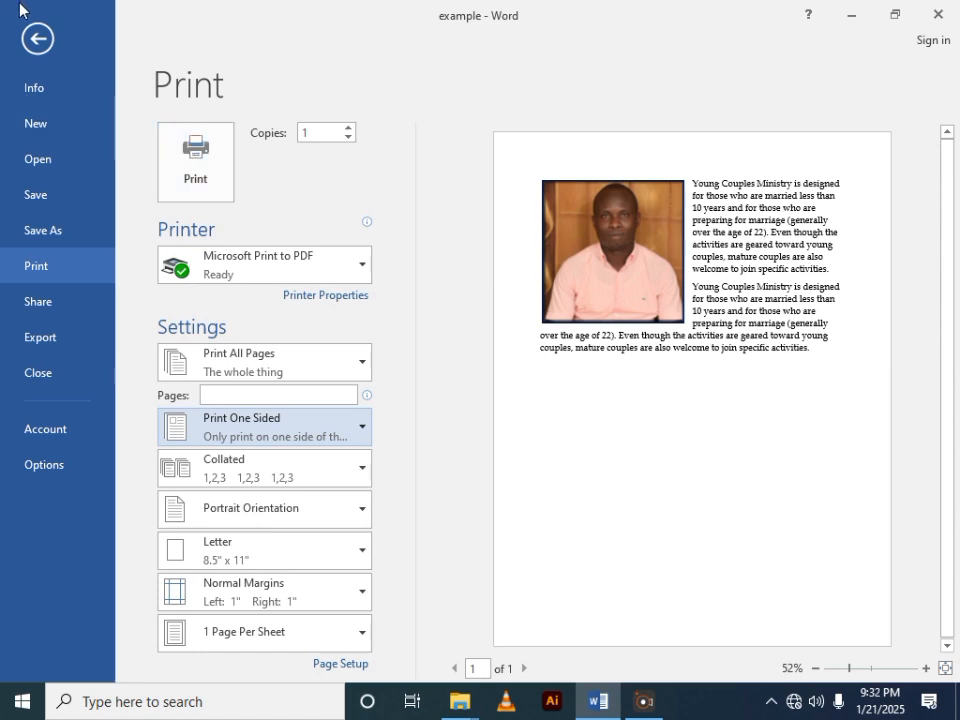
left_click(36, 46)
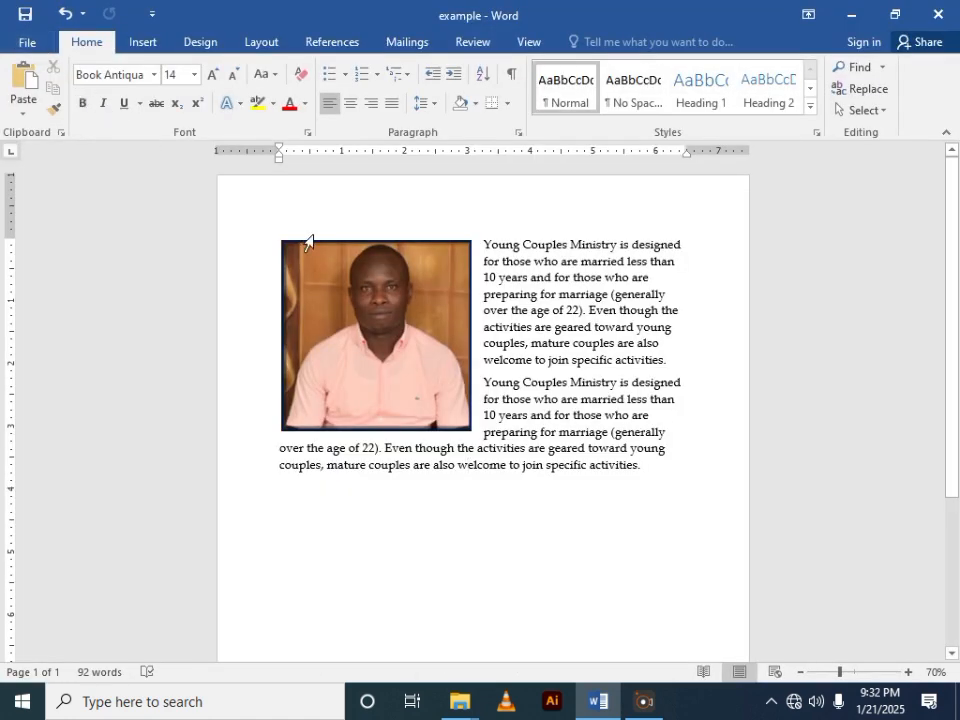